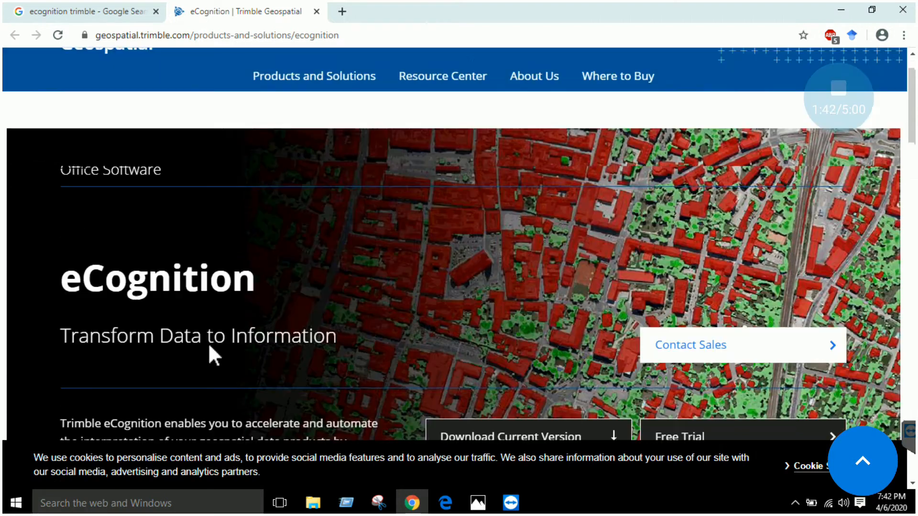
scroll(220, 279, down, 1)
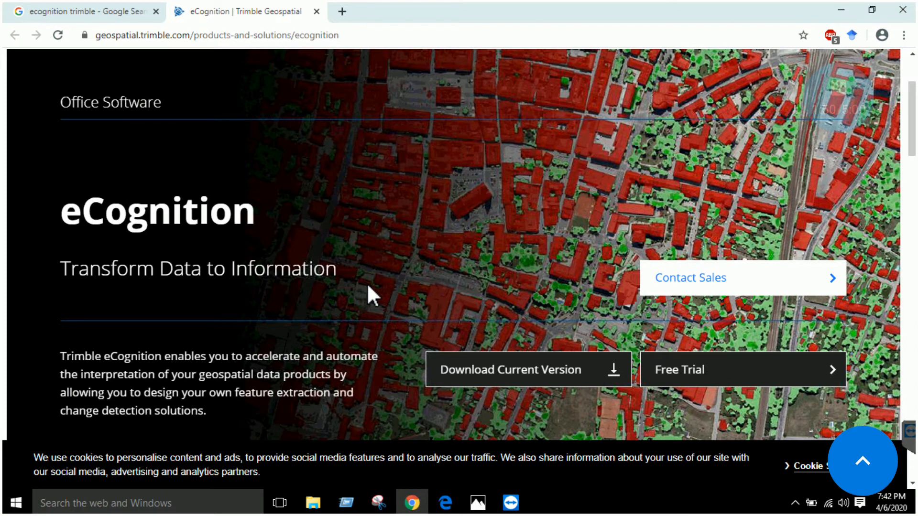
Look through the eCognition product page, including its download and free trial options and its resource sections
scroll(366, 284, down, 5)
scroll(366, 286, down, 1)
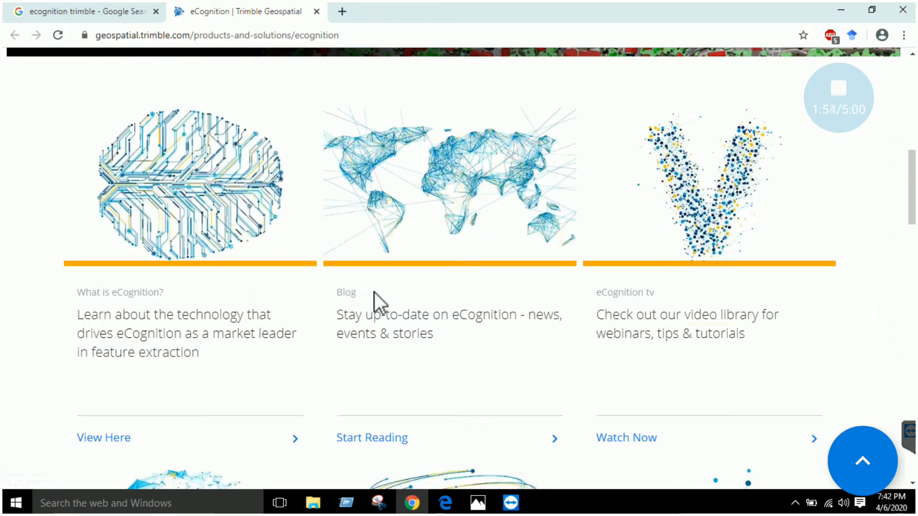
scroll(375, 294, up, 6)
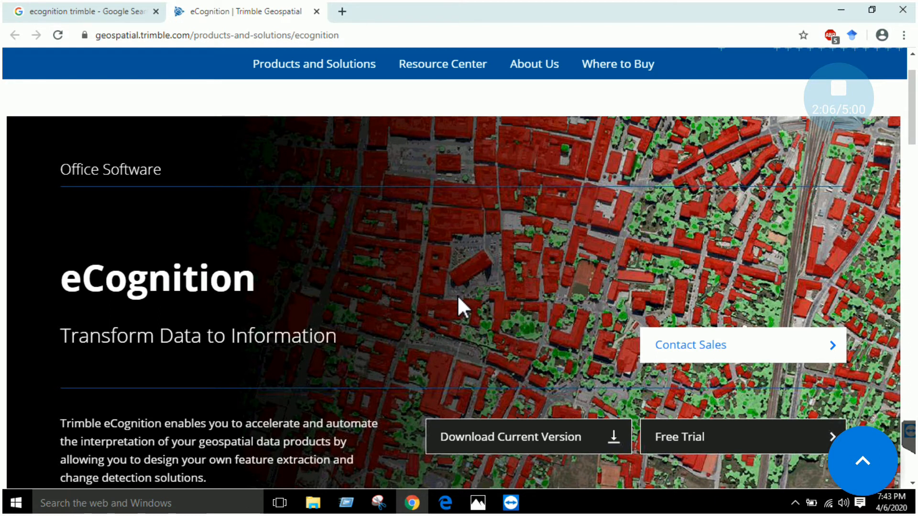
scroll(457, 295, down, 7)
scroll(439, 304, down, 6)
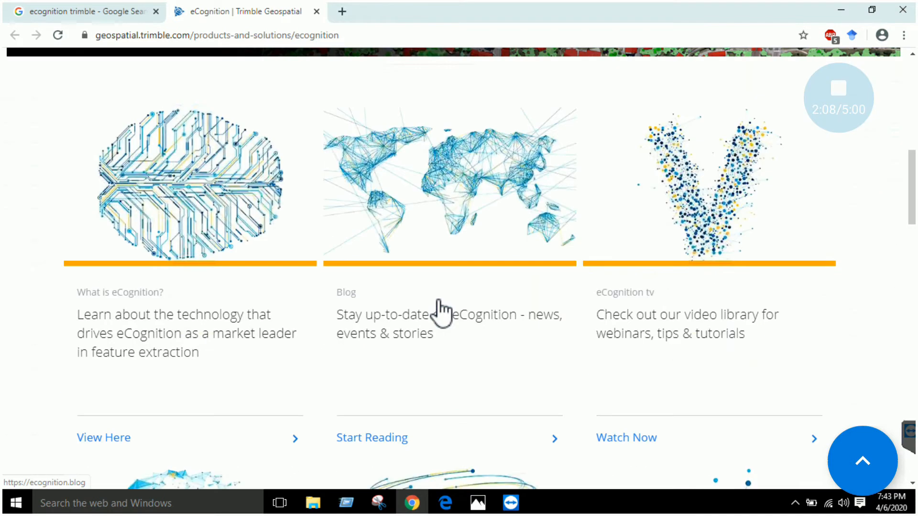
scroll(447, 314, up, 12)
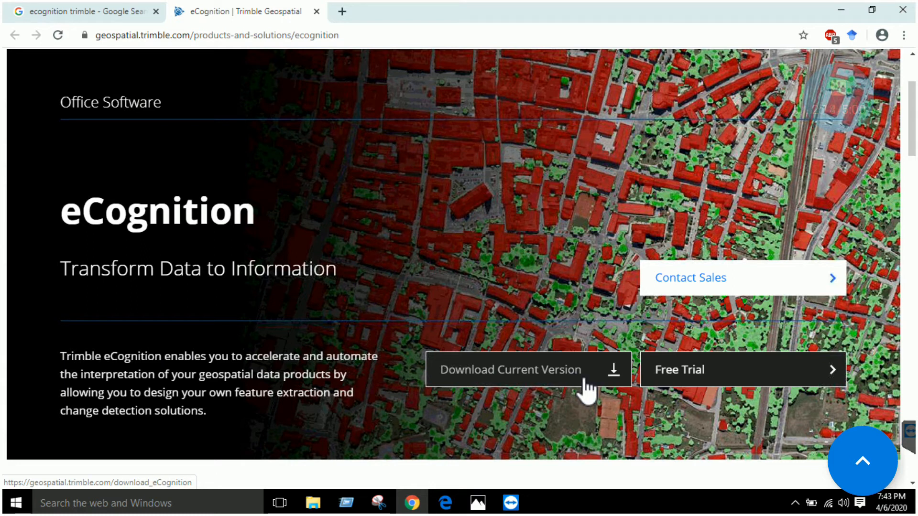
Launch eCognition Developer 64 from the Trimble folder among the installed programs
click(14, 508)
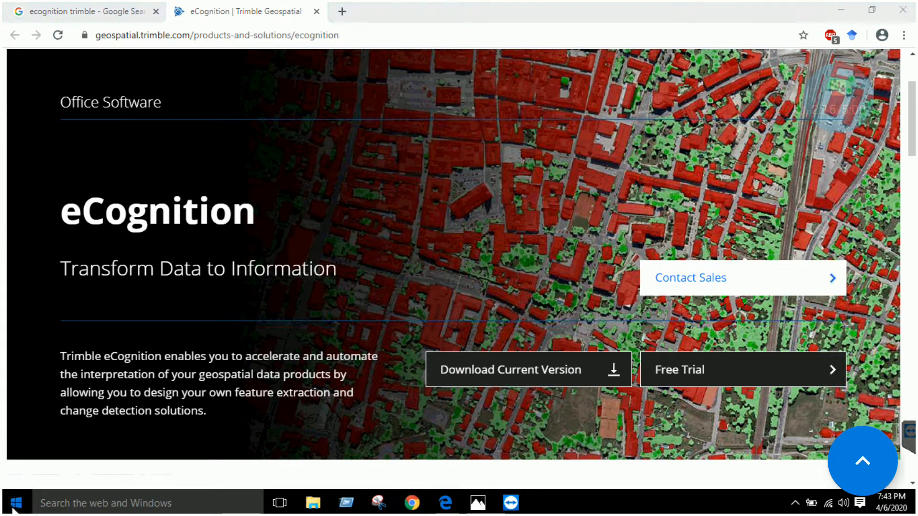
click(40, 476)
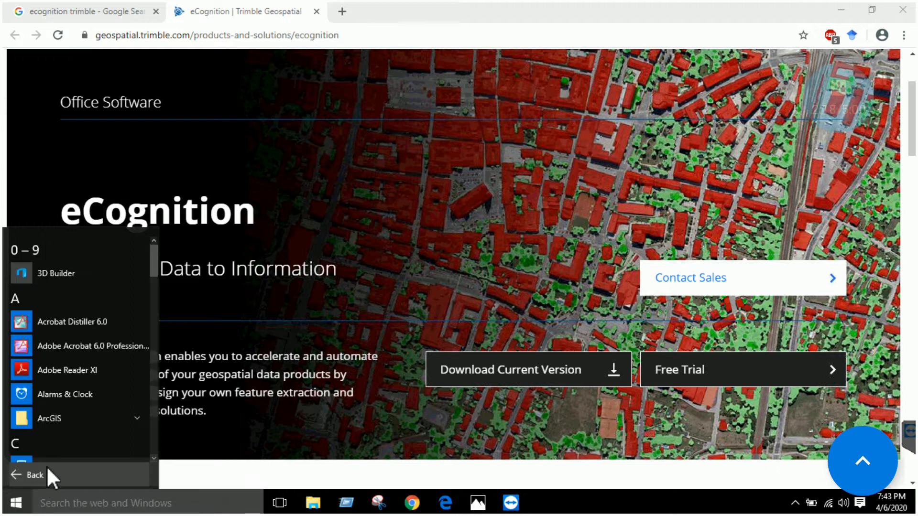
scroll(118, 366, down, 7)
scroll(119, 371, down, 10)
scroll(118, 374, down, 10)
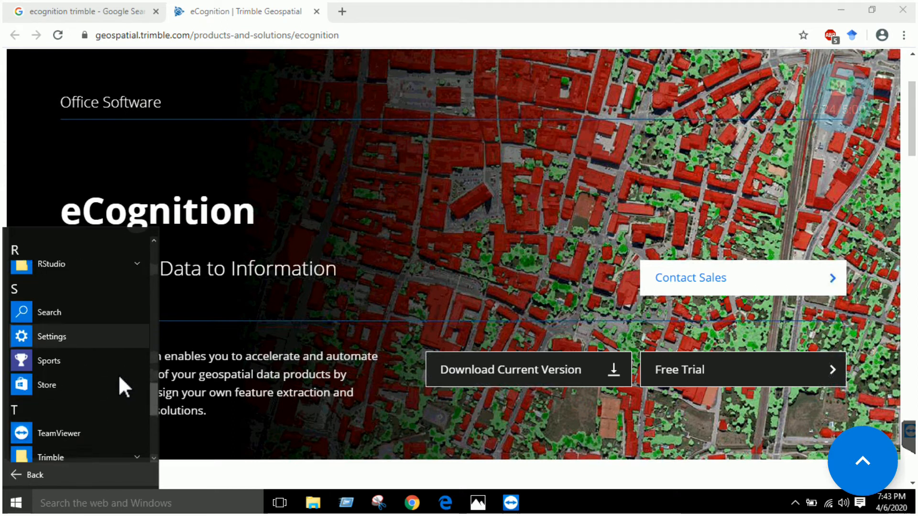
scroll(118, 374, down, 3)
click(105, 385)
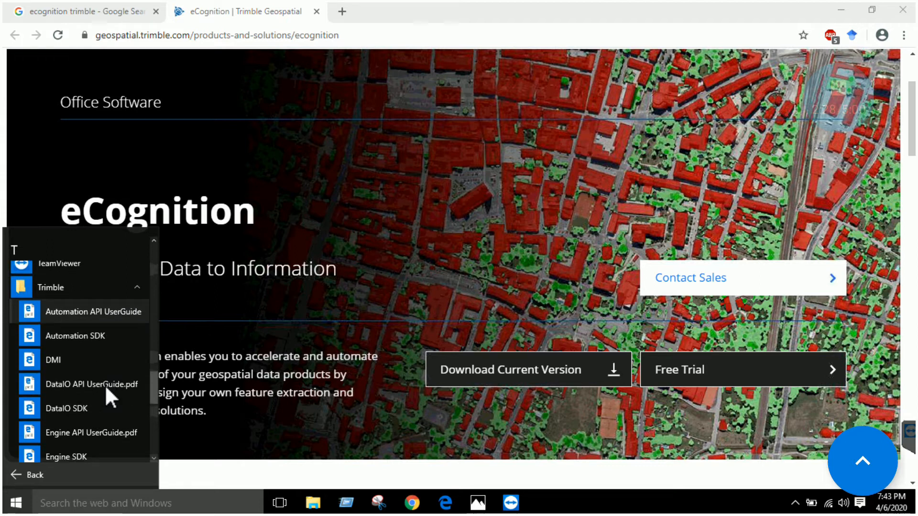
scroll(105, 386, down, 5)
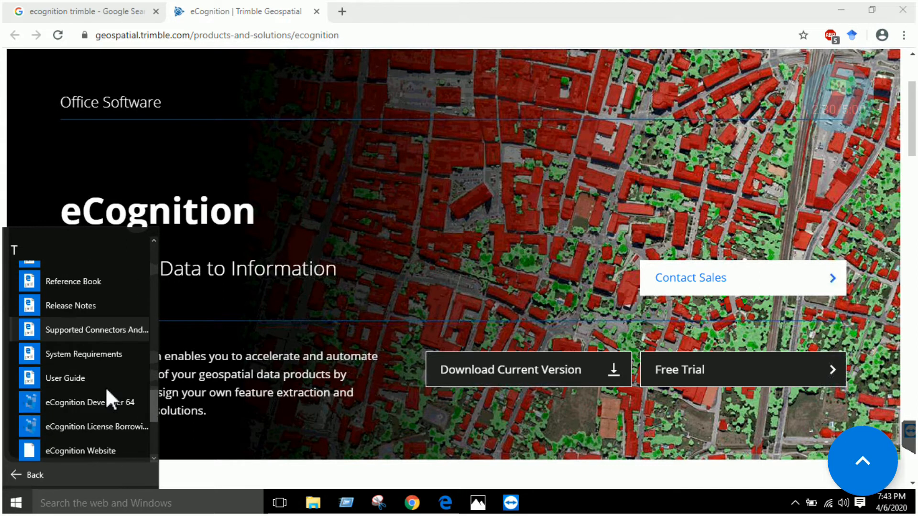
scroll(105, 386, down, 2)
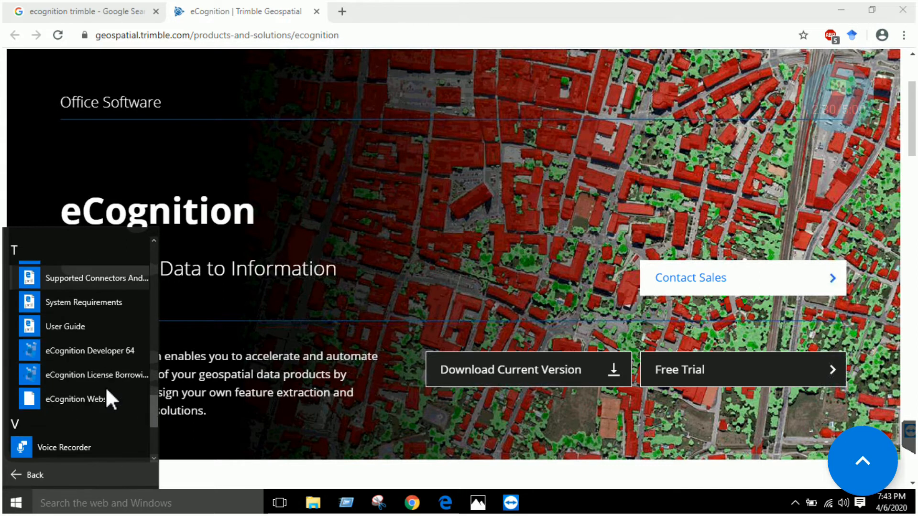
click(102, 352)
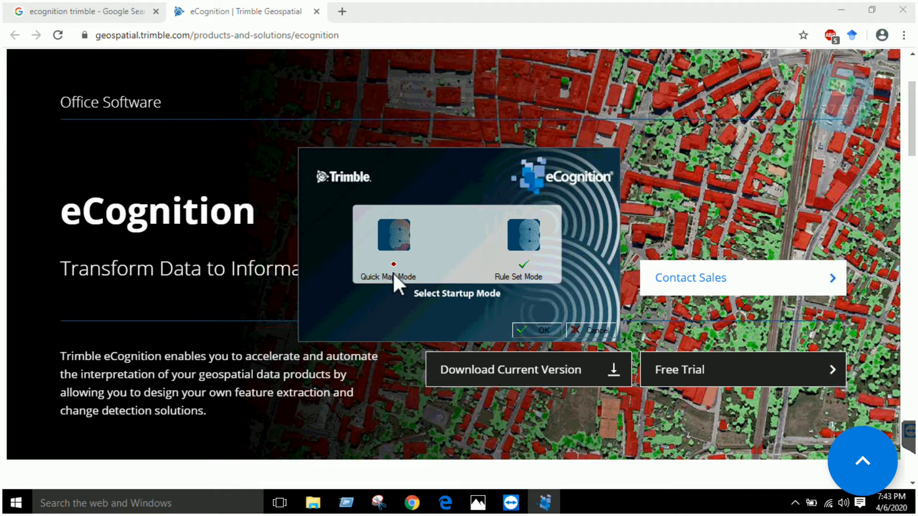
Start eCognition Developer in Rule Set Mode and dismiss the configuration file message
click(521, 269)
click(529, 327)
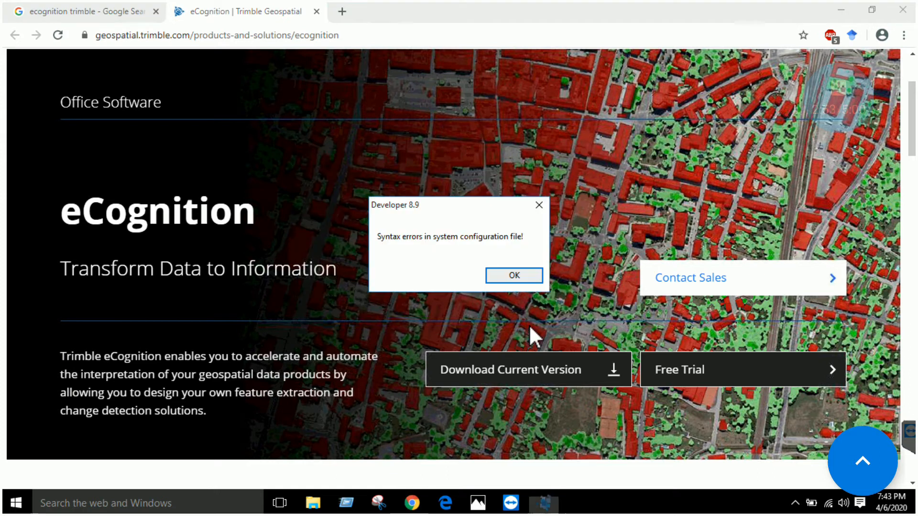
click(502, 283)
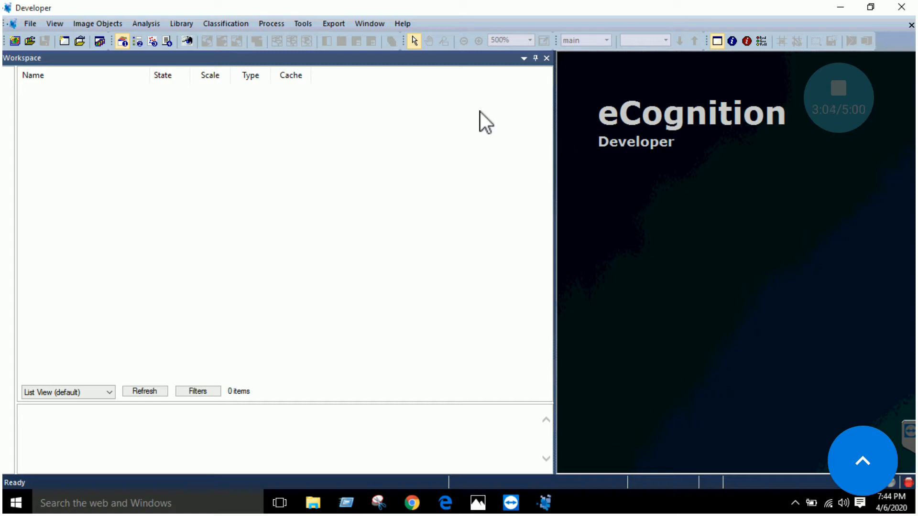
click(27, 27)
mouse_move(84, 29)
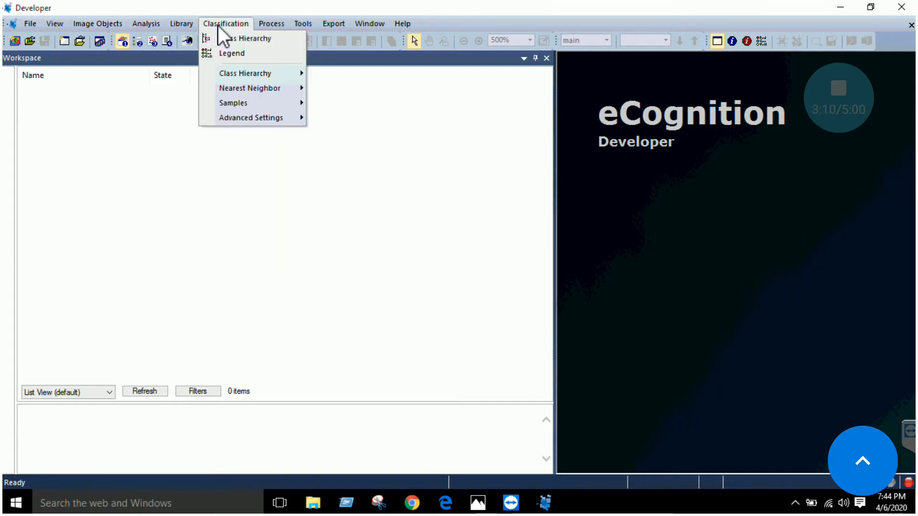
mouse_move(342, 26)
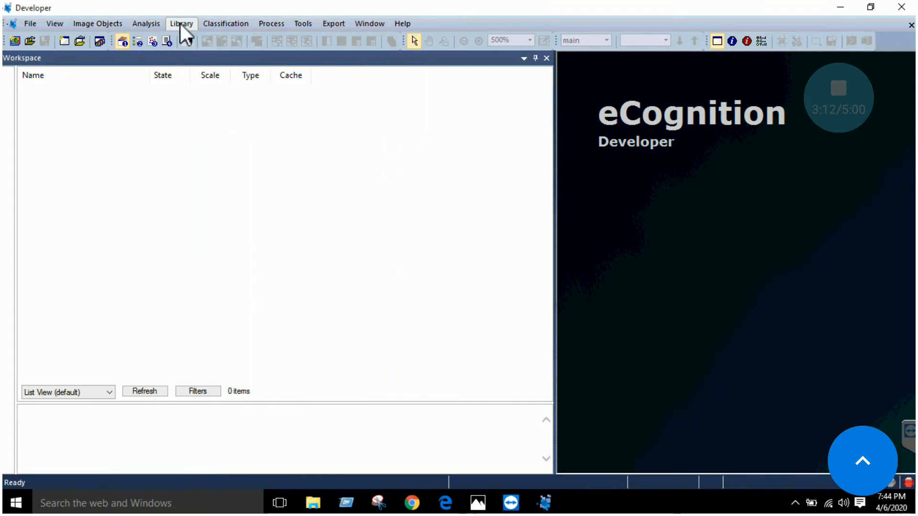
mouse_move(271, 23)
click(273, 7)
click(231, 23)
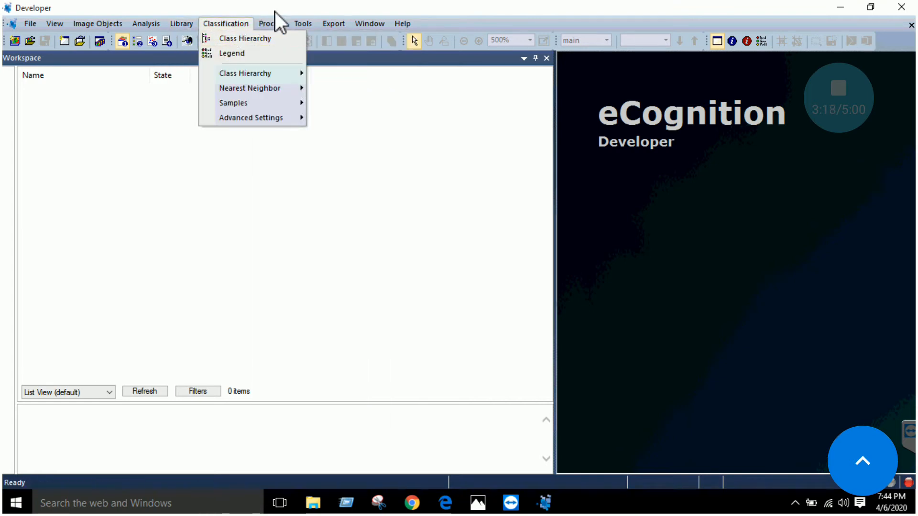
click(275, 24)
click(275, 24)
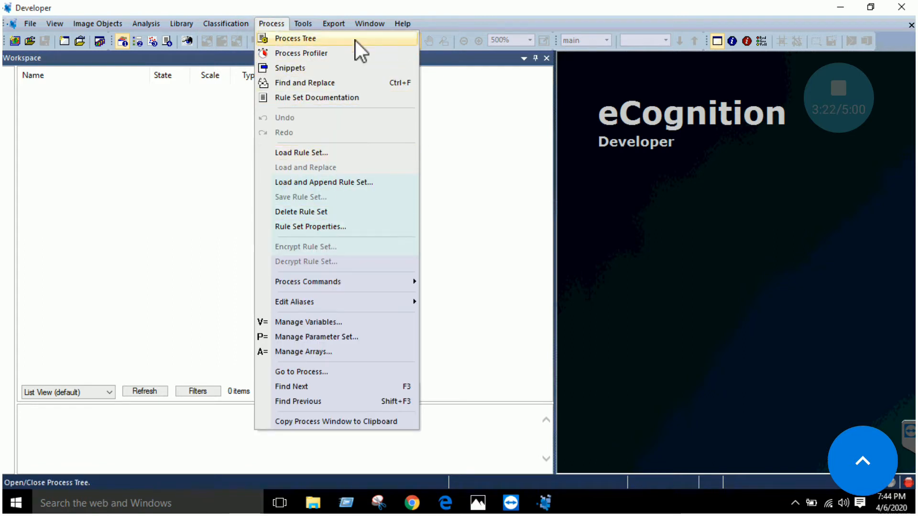
click(197, 9)
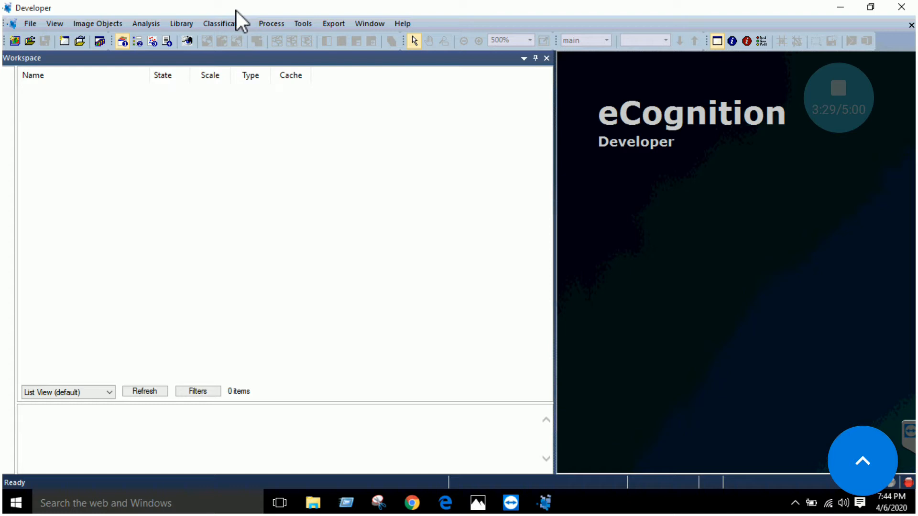
Create a new project and import study area final.img from Desktop > IGIS > Lab-04 > Study area image
click(16, 40)
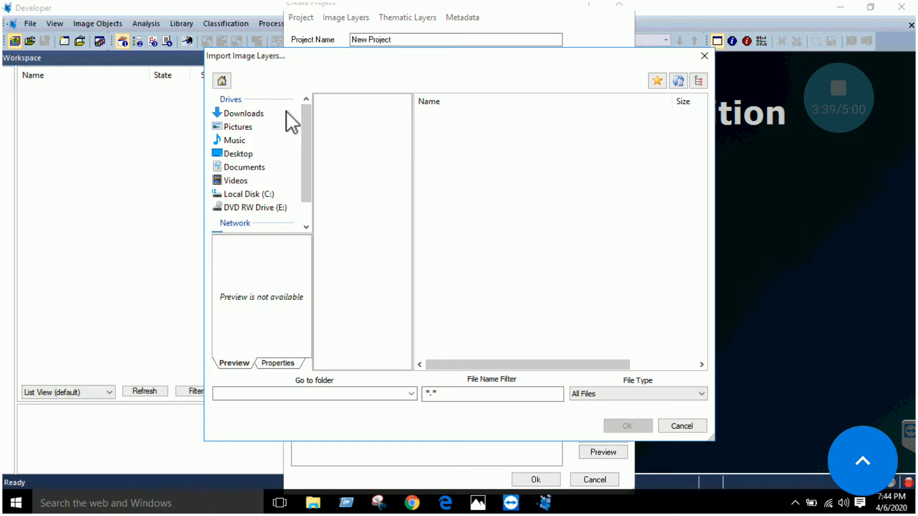
click(241, 153)
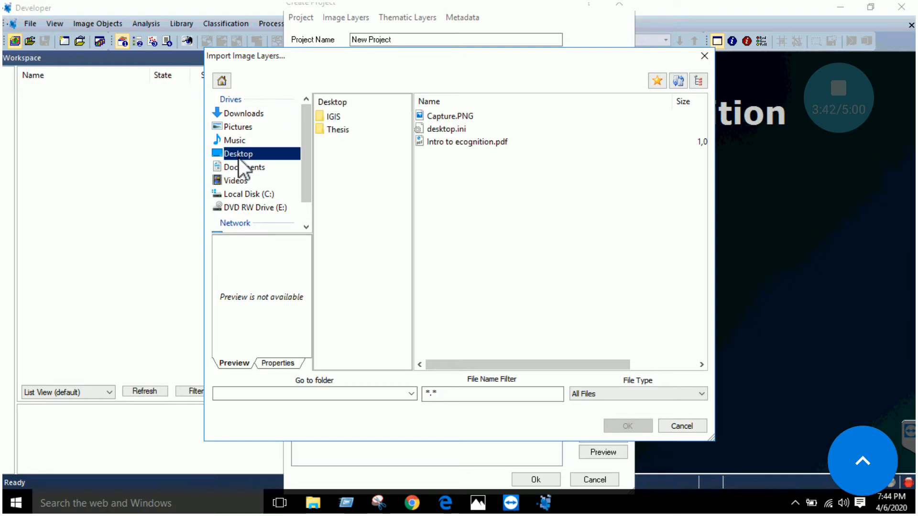
click(346, 118)
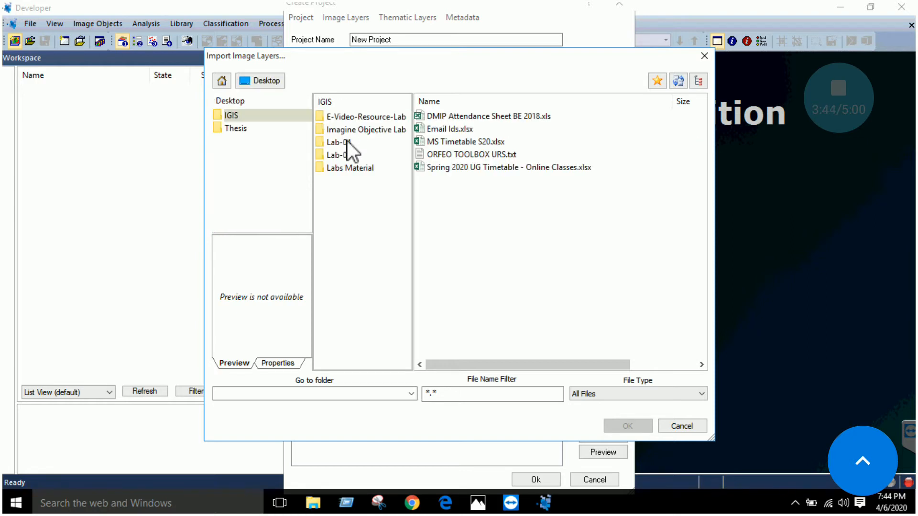
click(347, 141)
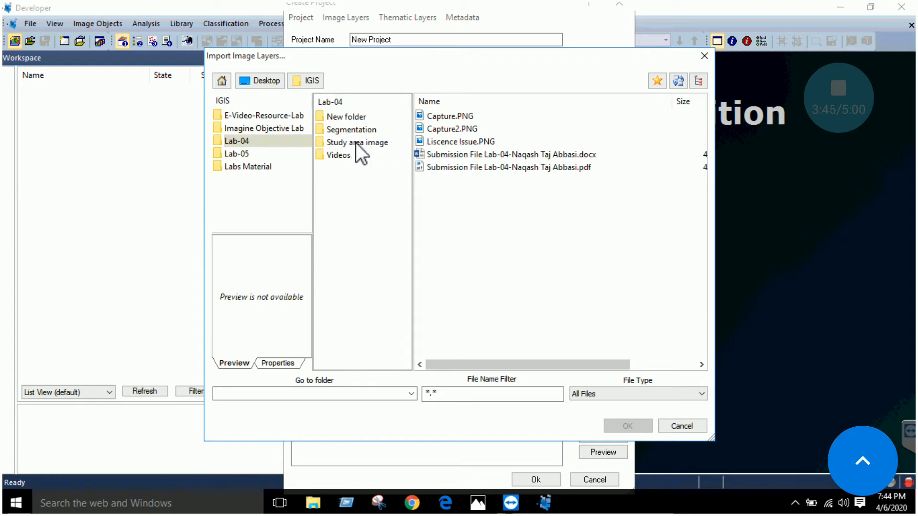
click(361, 142)
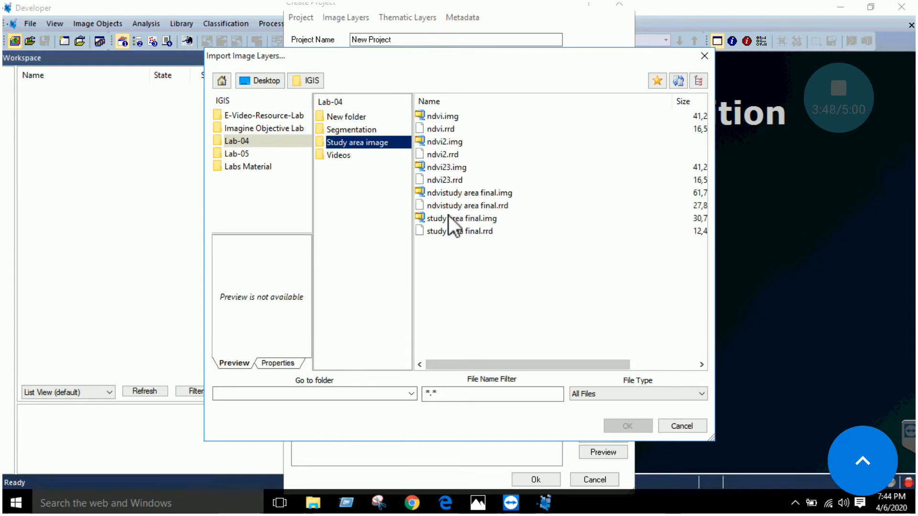
click(457, 219)
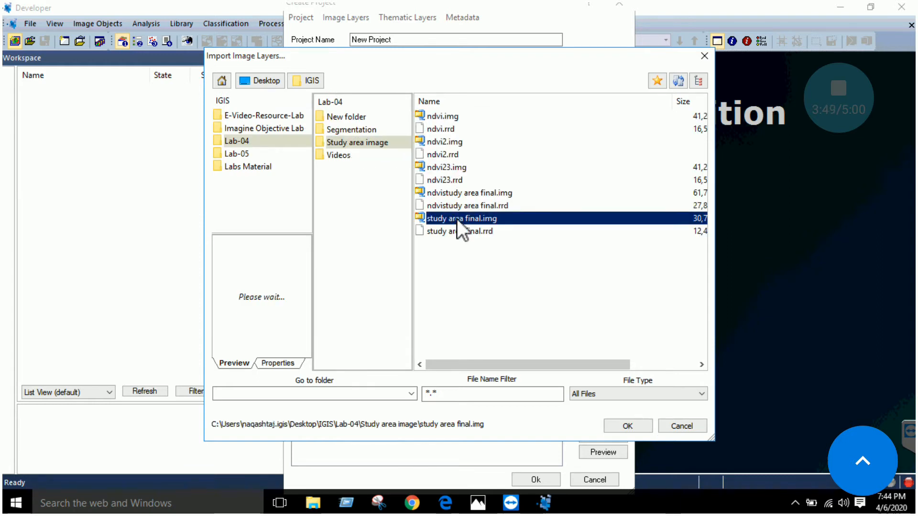
click(621, 426)
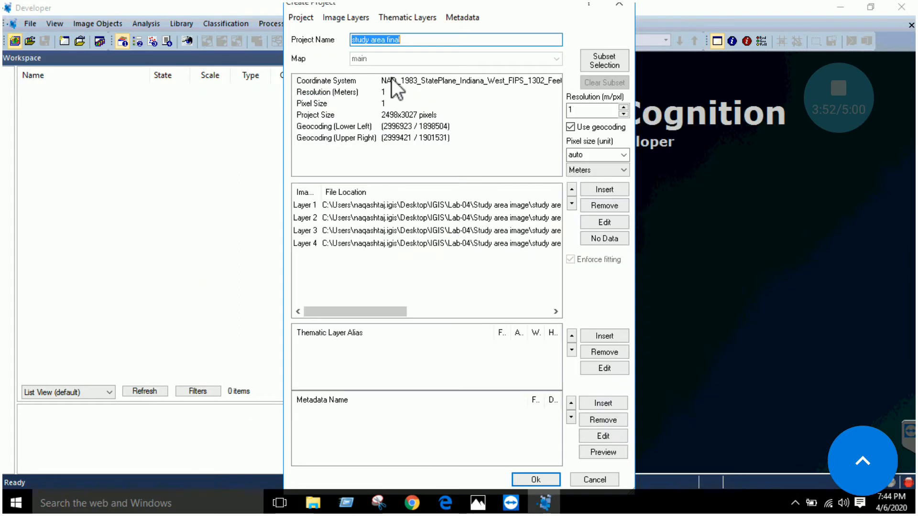
Name the project Project-1 and widen the alias column of the image layer list
drag(401, 39, 349, 39)
text(Projec)
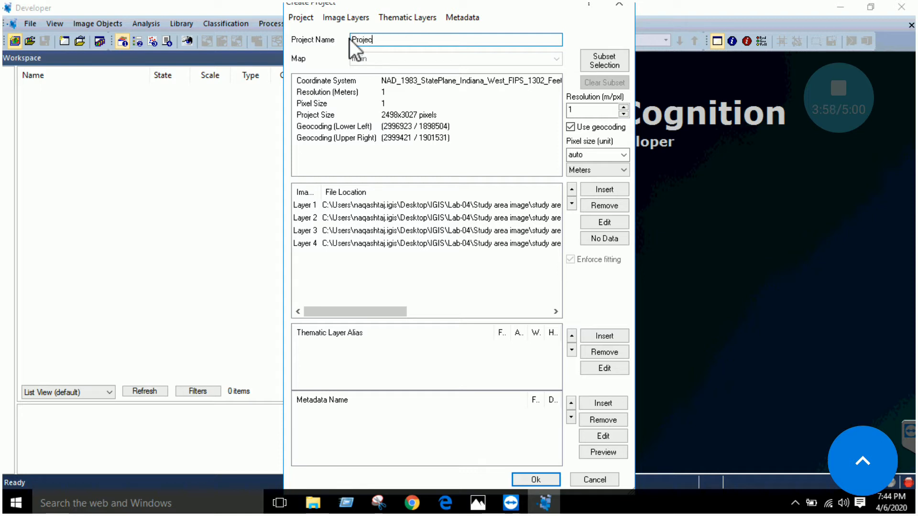
text(t-1)
drag(321, 198, 342, 196)
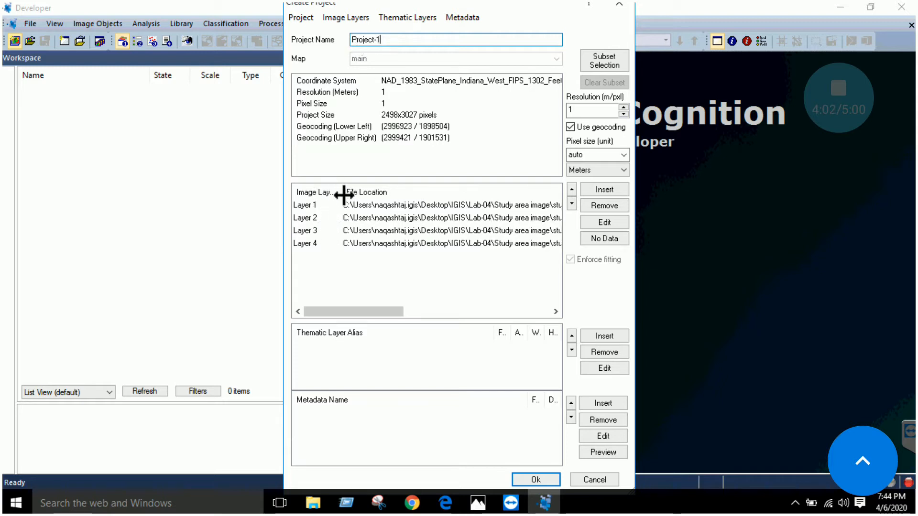
Set the layer alias of image Layer 1 to Blue
double_click(330, 205)
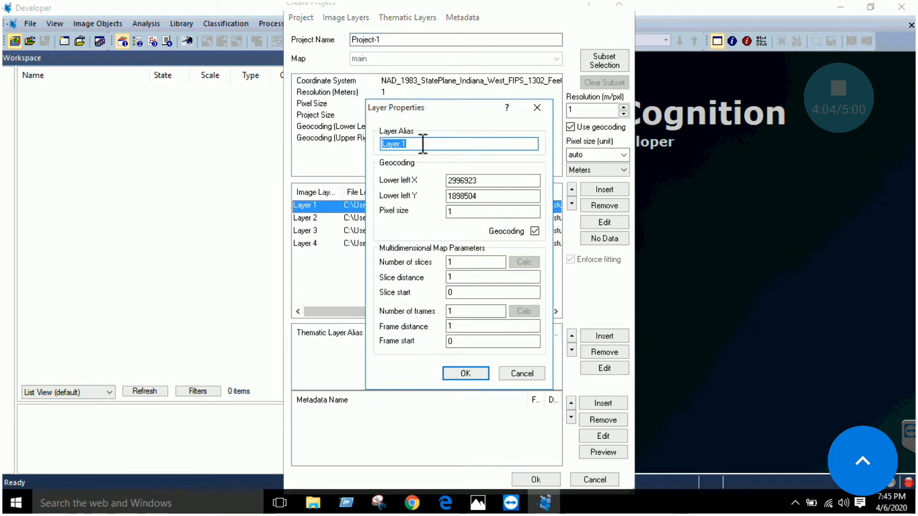
click(537, 107)
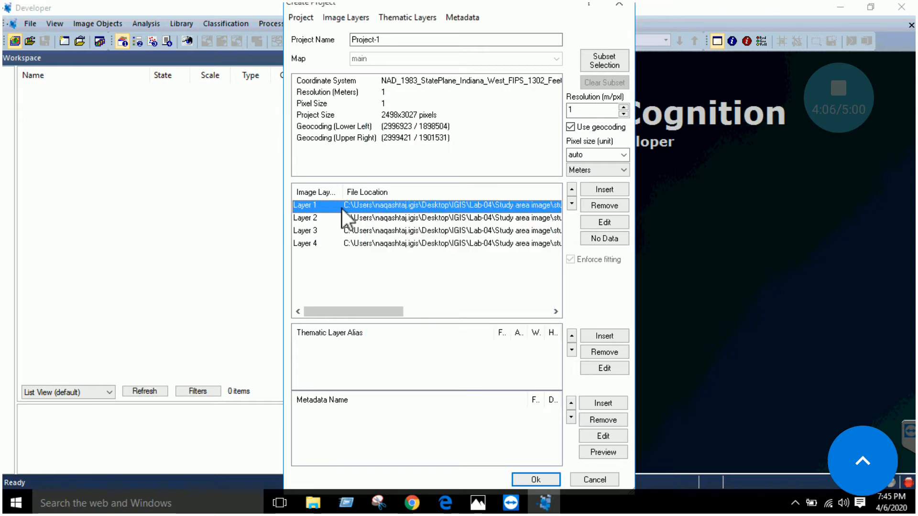
double_click(313, 209)
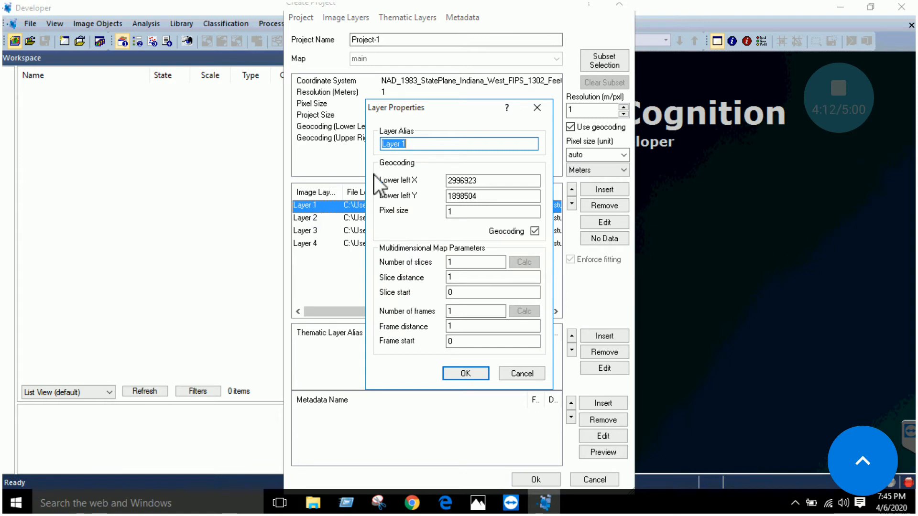
text(Blue)
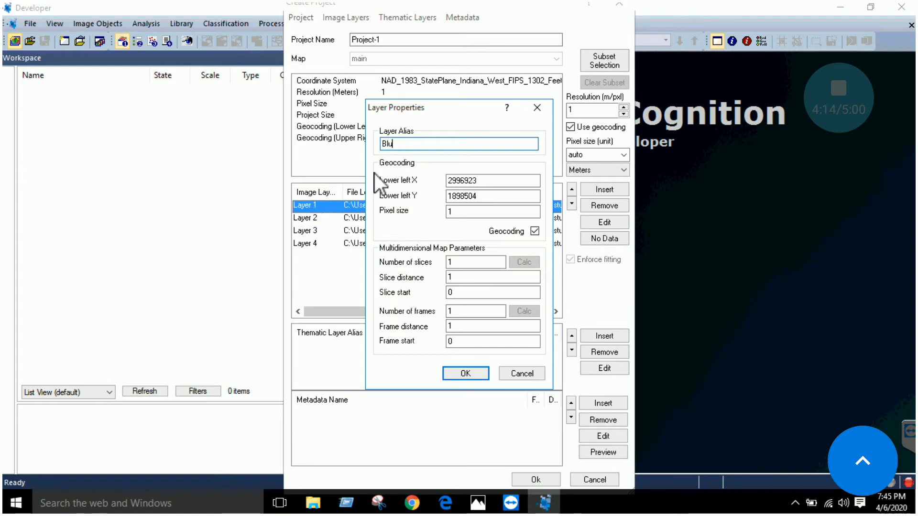
click(465, 374)
Set the layer alias of image Layer 2 to Green
double_click(310, 219)
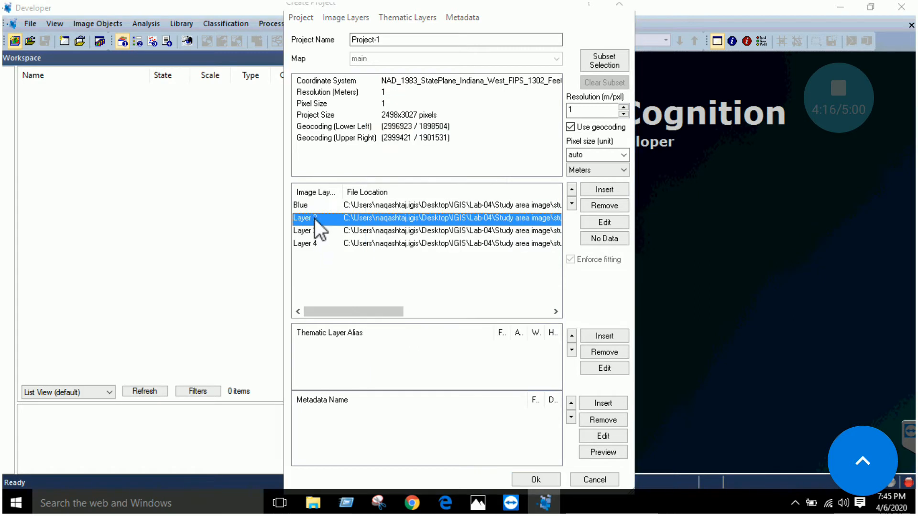
text(Green)
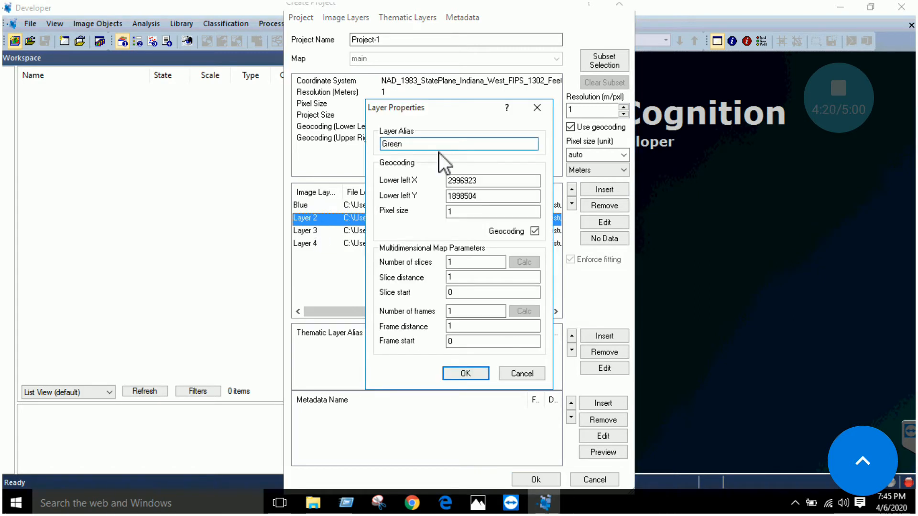
click(464, 374)
Set the layer alias of image Layer 3 to Red
double_click(323, 230)
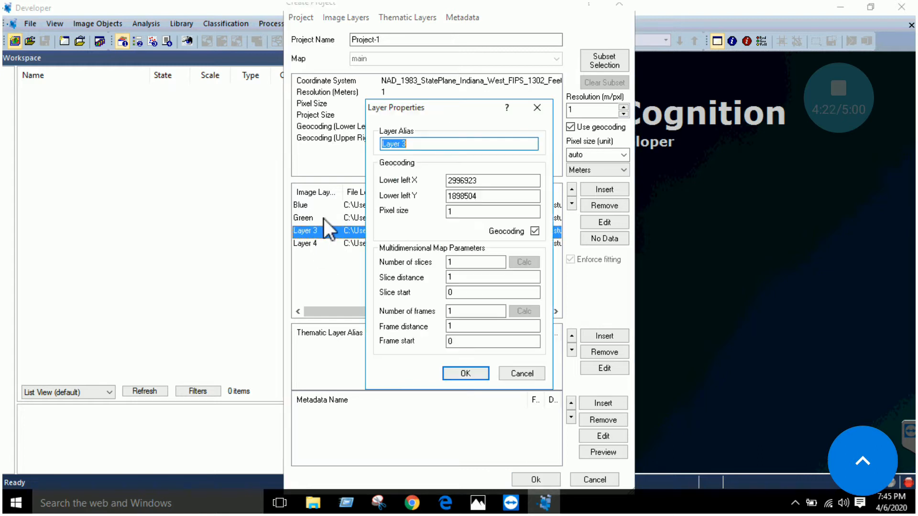
text(Re)
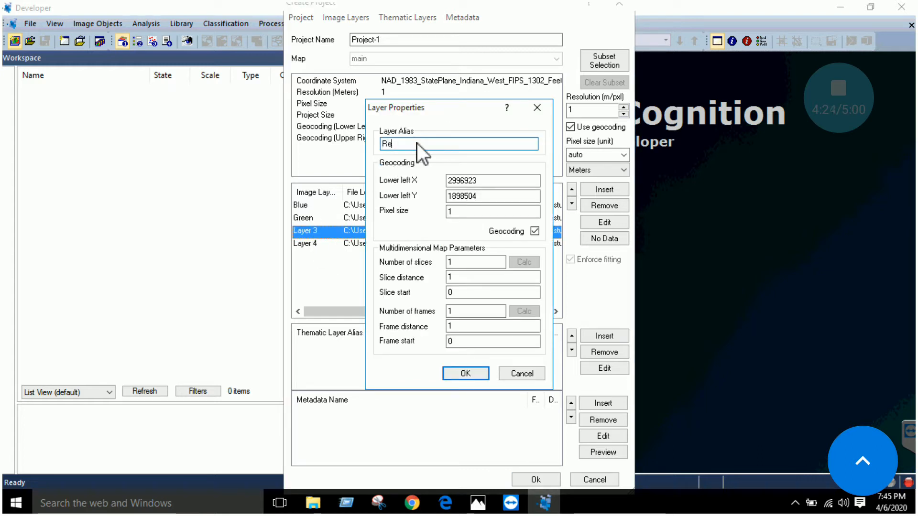
text(d)
click(466, 374)
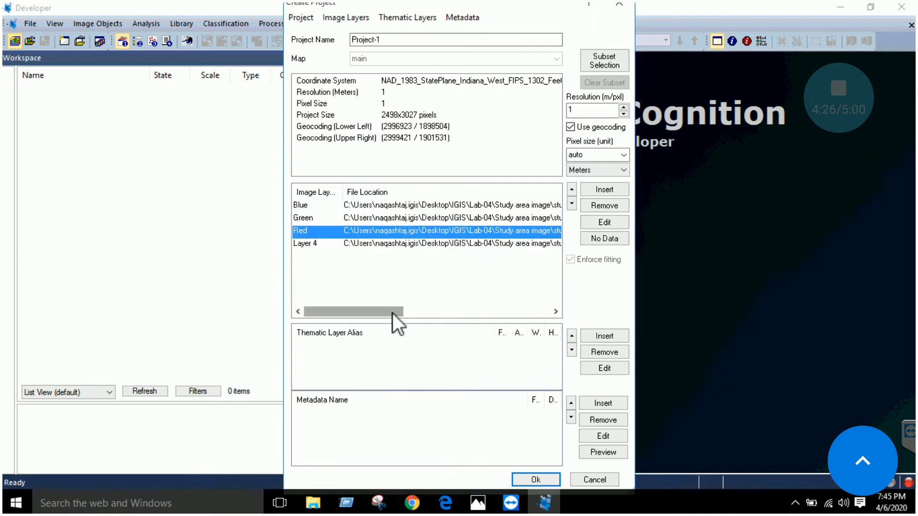
Set the layer alias of image Layer 4 to NIR
double_click(310, 244)
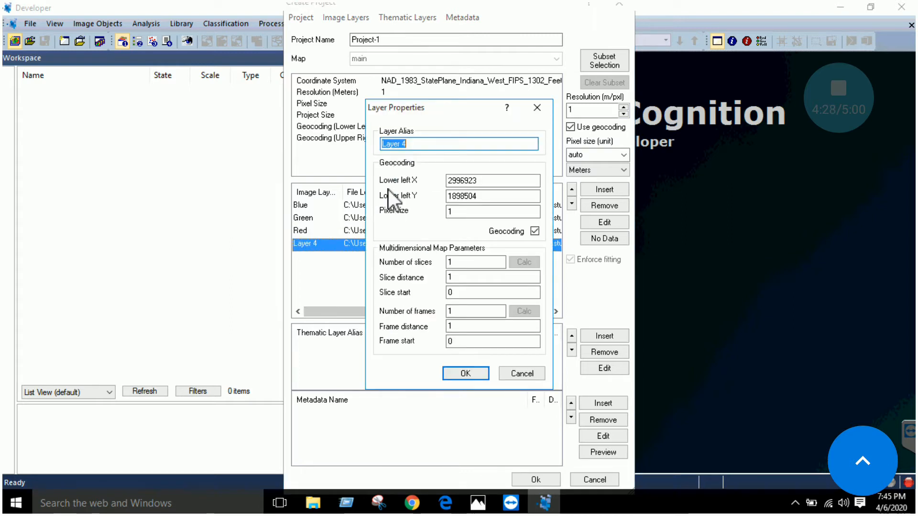
text(NIR)
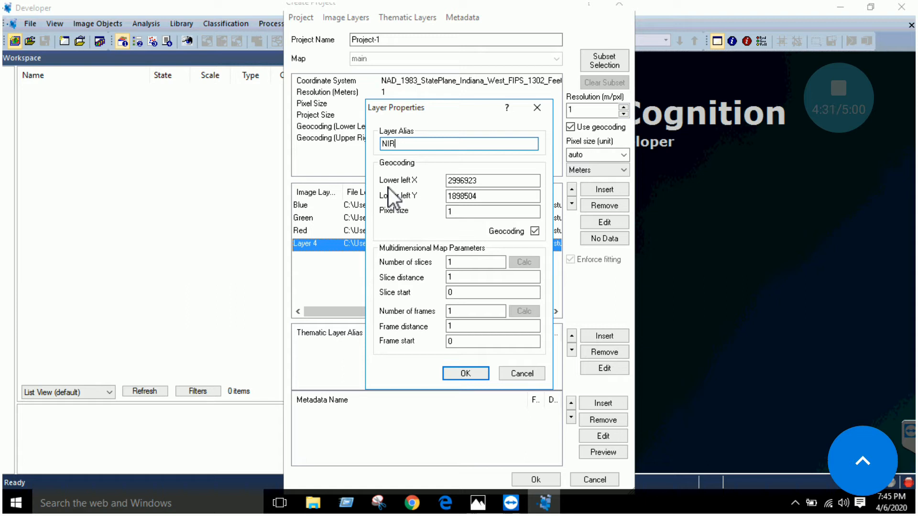
click(460, 375)
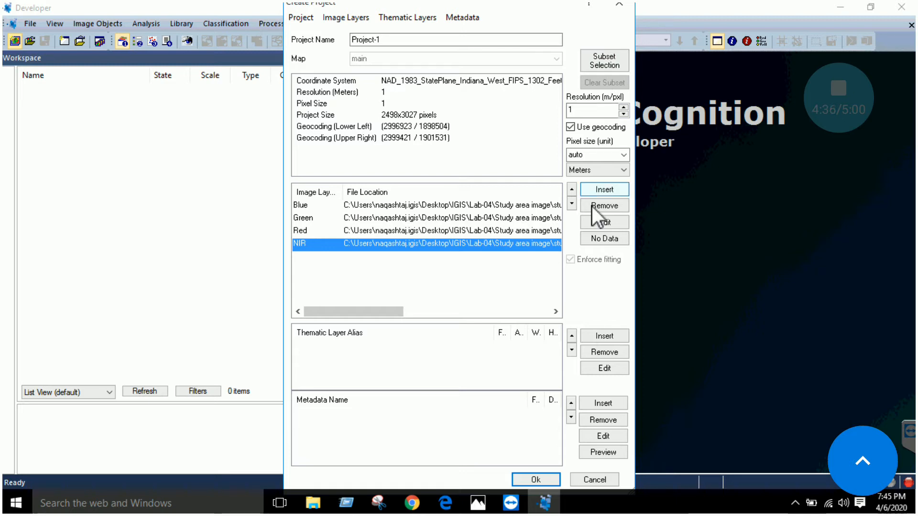
Create the project with the renamed layers and narrow the Workspace pane to enlarge the image view
click(532, 479)
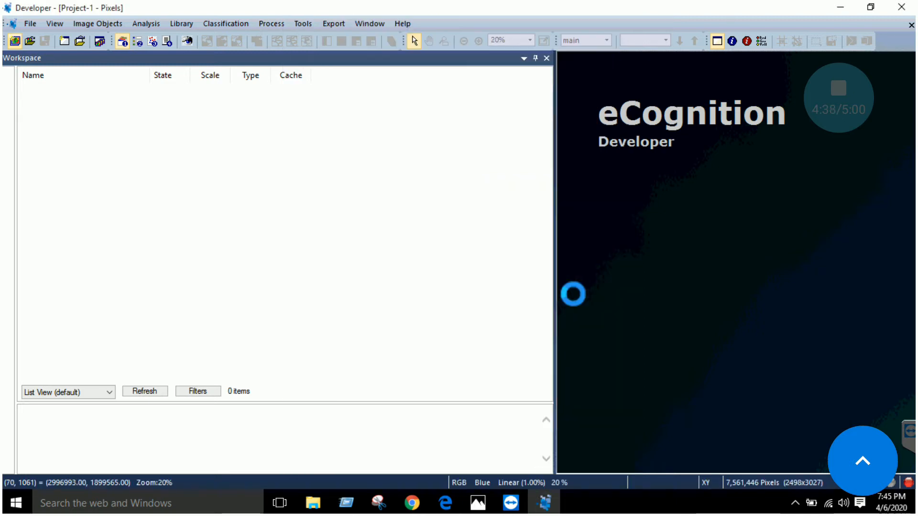
drag(551, 272, 345, 272)
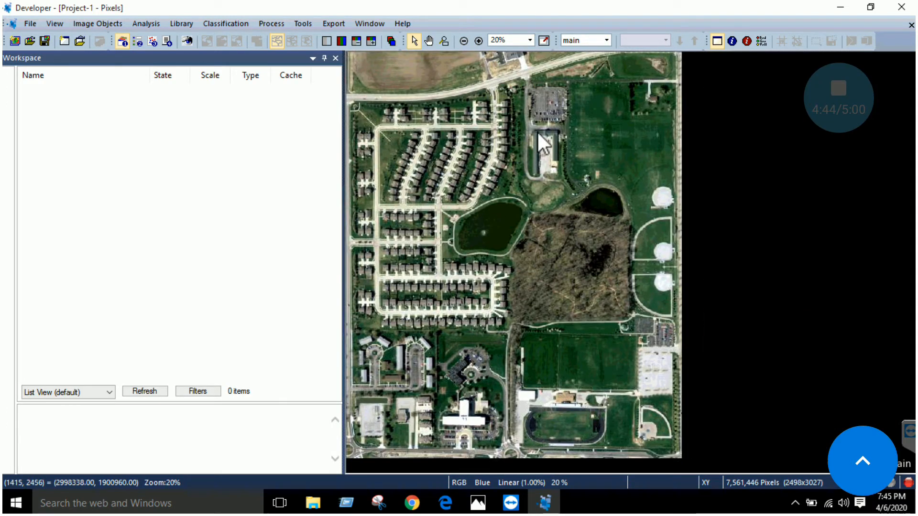
mouse_move(542, 154)
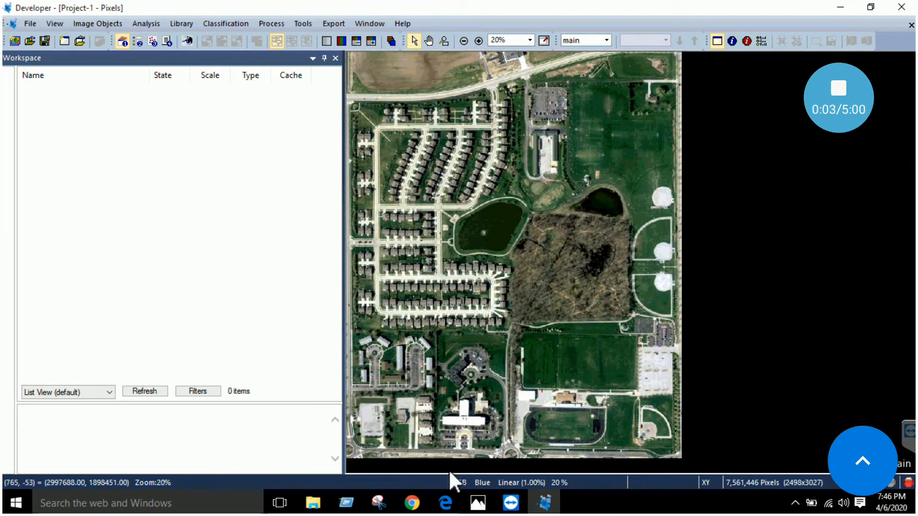
Switch to the Intro to ecognition PDF in Edge and read the File and View Settings toolbar descriptions
click(446, 504)
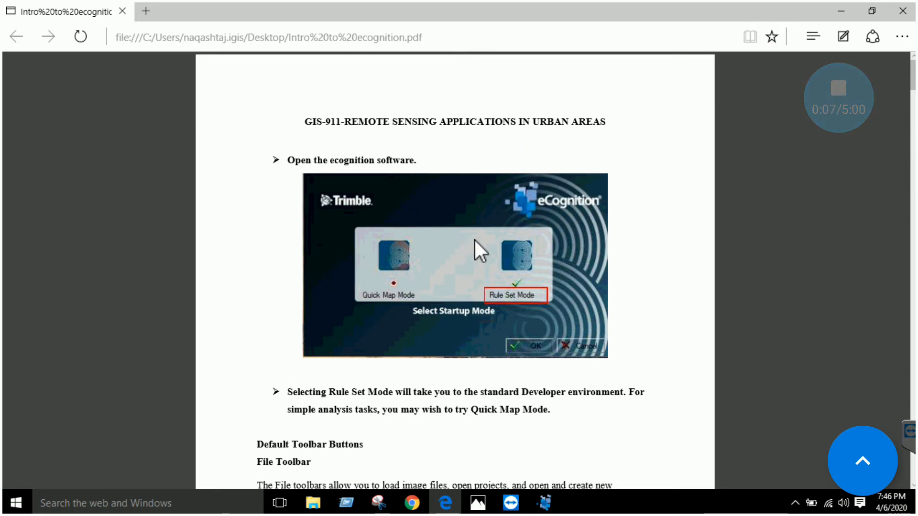
scroll(475, 243, down, 3)
scroll(449, 258, down, 2)
scroll(430, 244, down, 2)
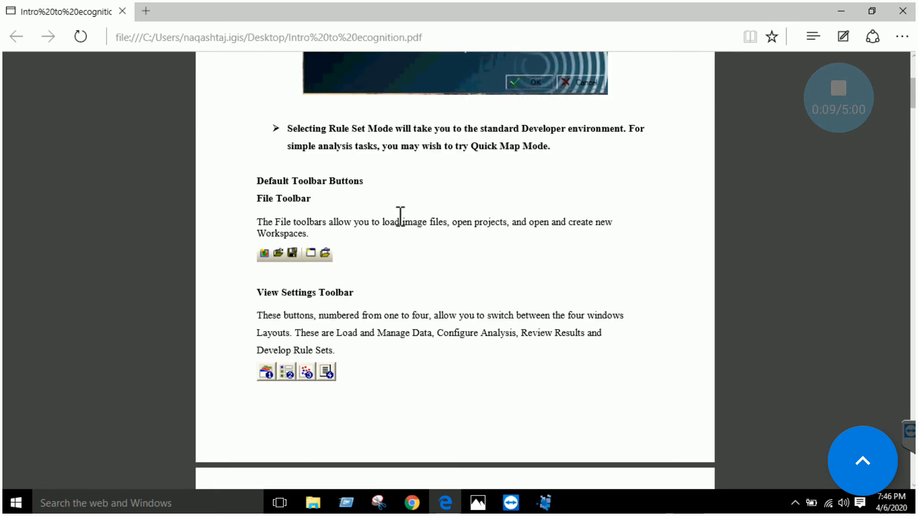
scroll(409, 216, down, 2)
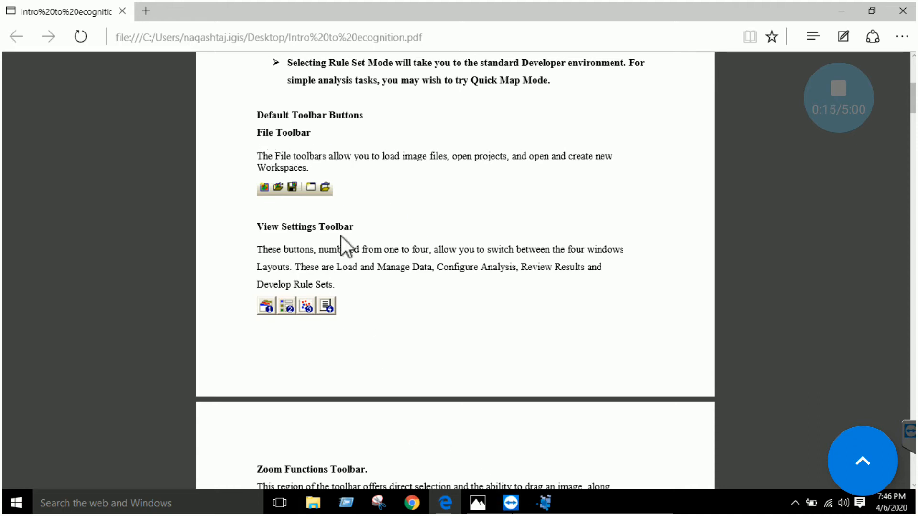
Switch back to eCognition Developer and look over the available file and image object commands
click(544, 503)
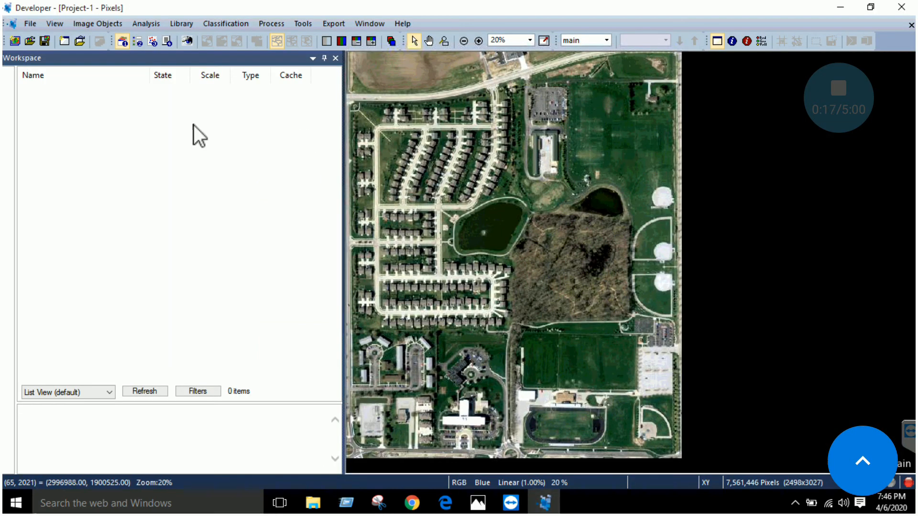
click(31, 25)
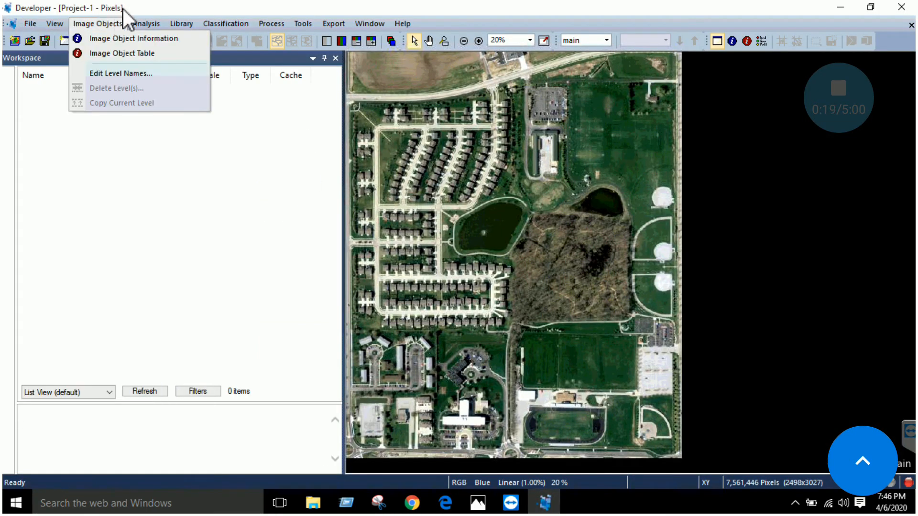
click(139, 4)
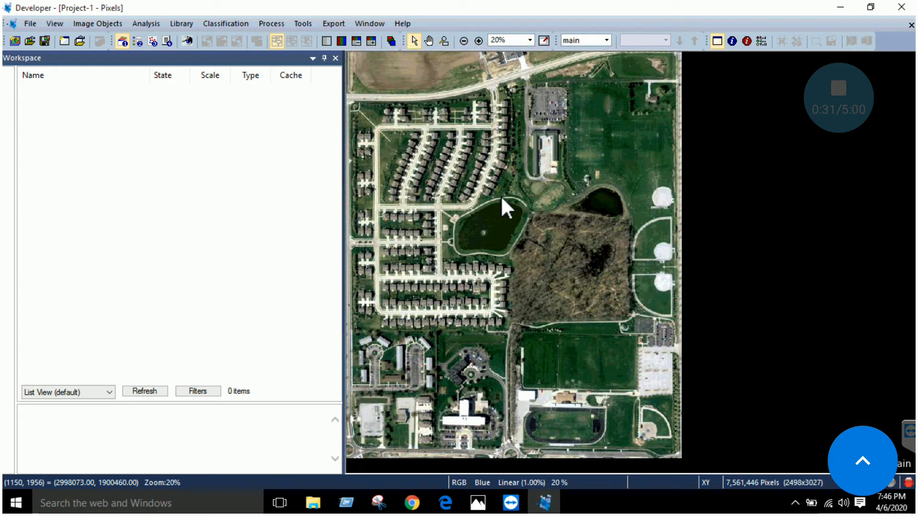
Pan across the residential blocks at 50% zoom and adjust the image zoom to 33.33%
click(428, 42)
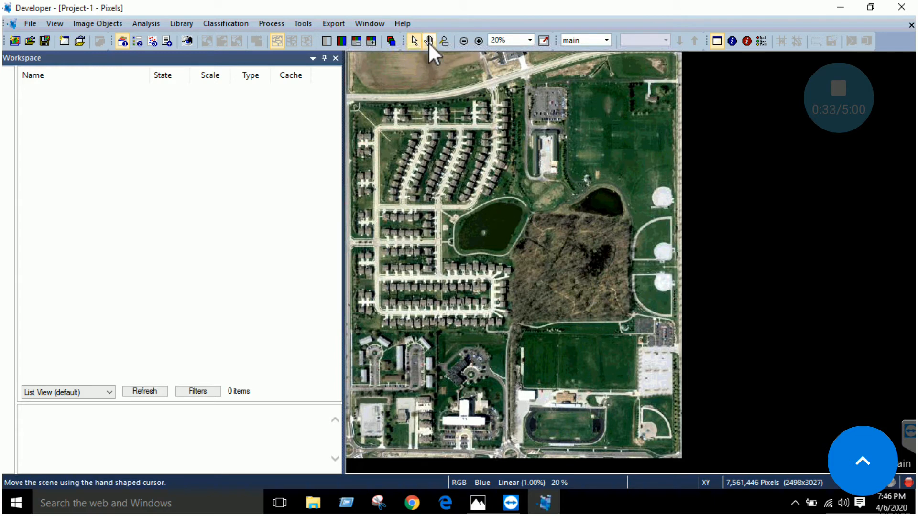
scroll(508, 210, up, 3)
drag(501, 114, 646, 194)
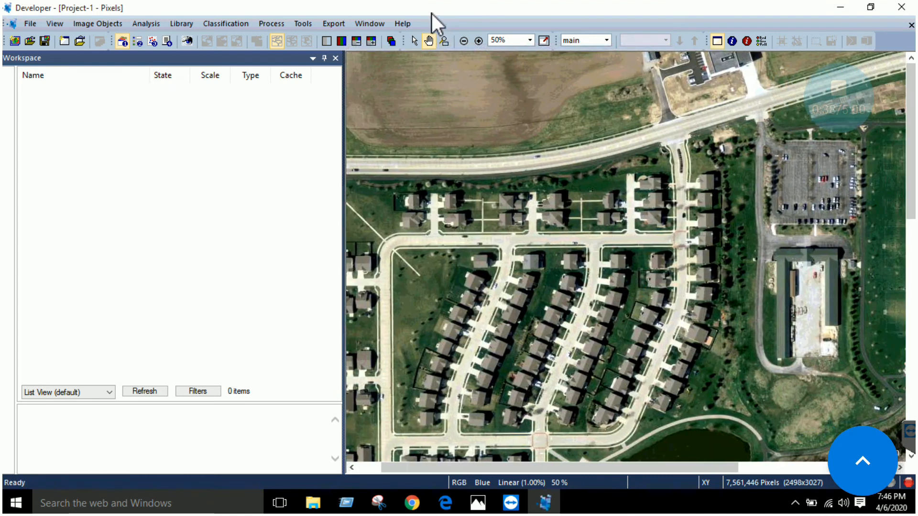
click(463, 41)
click(464, 41)
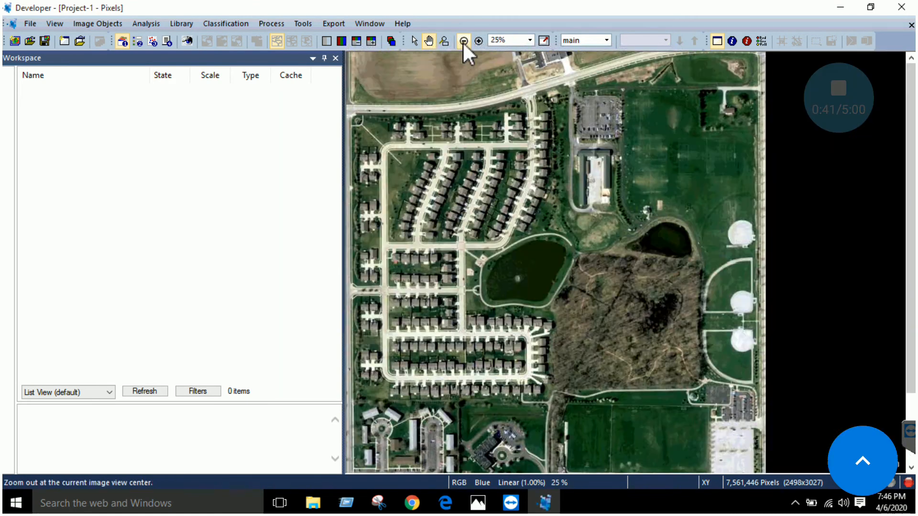
click(463, 41)
click(478, 43)
click(478, 43)
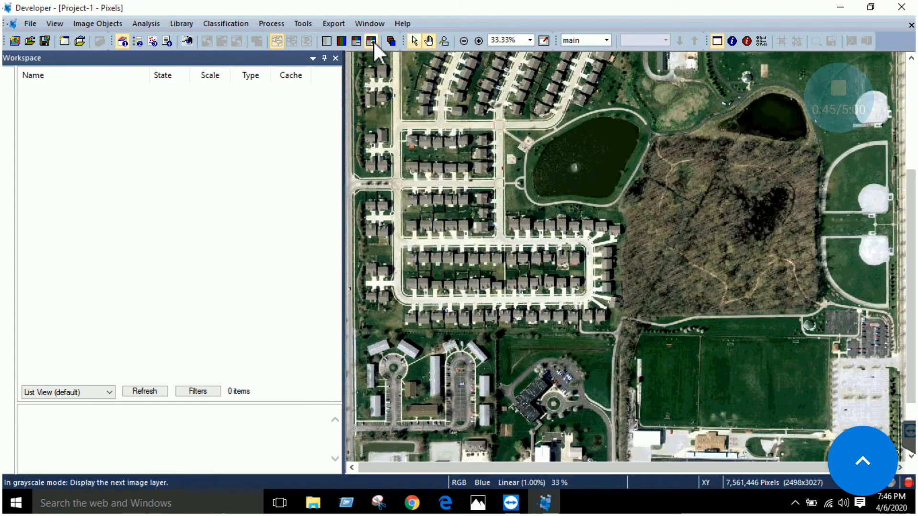
Switch to the PDF guide in Edge and read the instructions on panning, band combinations, modifying the open project and drawing a subset
click(445, 503)
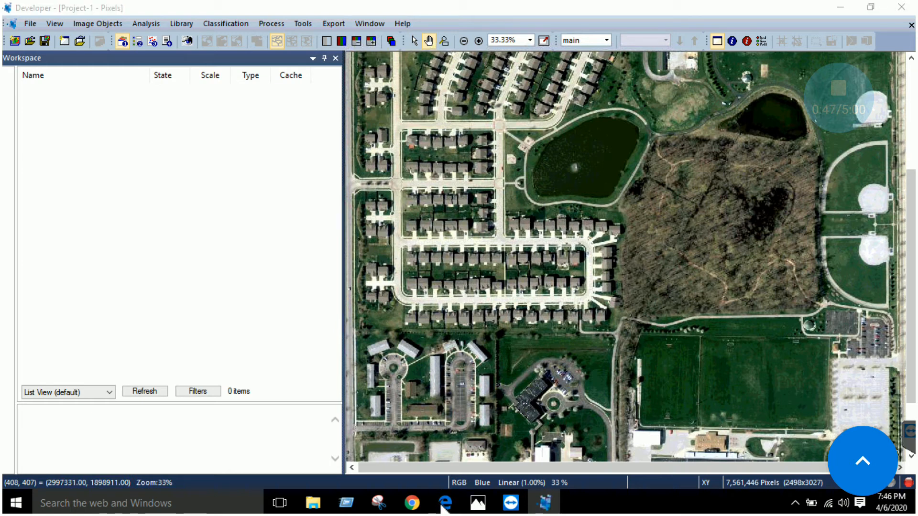
scroll(435, 287, down, 10)
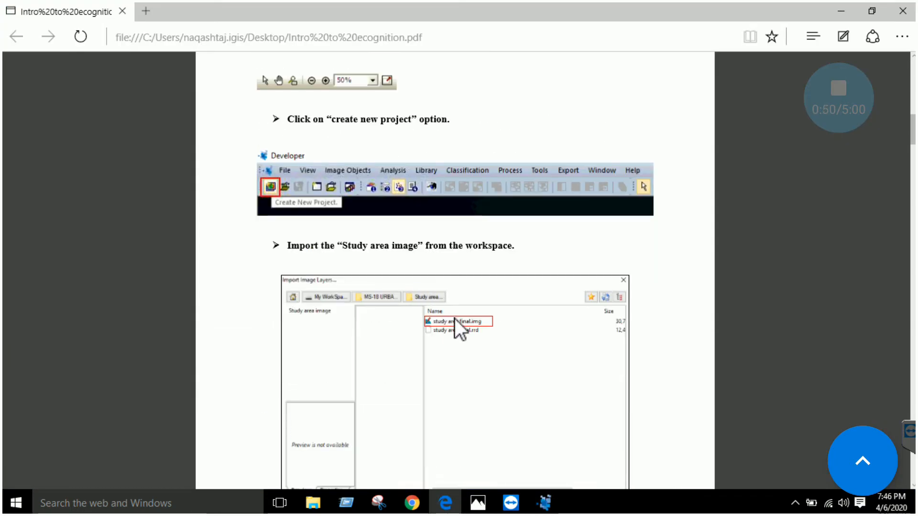
scroll(455, 319, down, 4)
scroll(447, 176, down, 13)
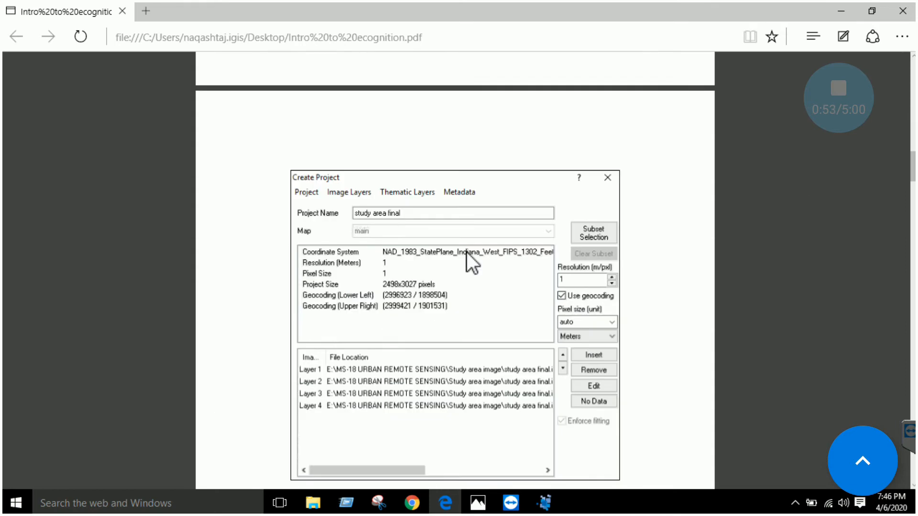
scroll(425, 225, down, 20)
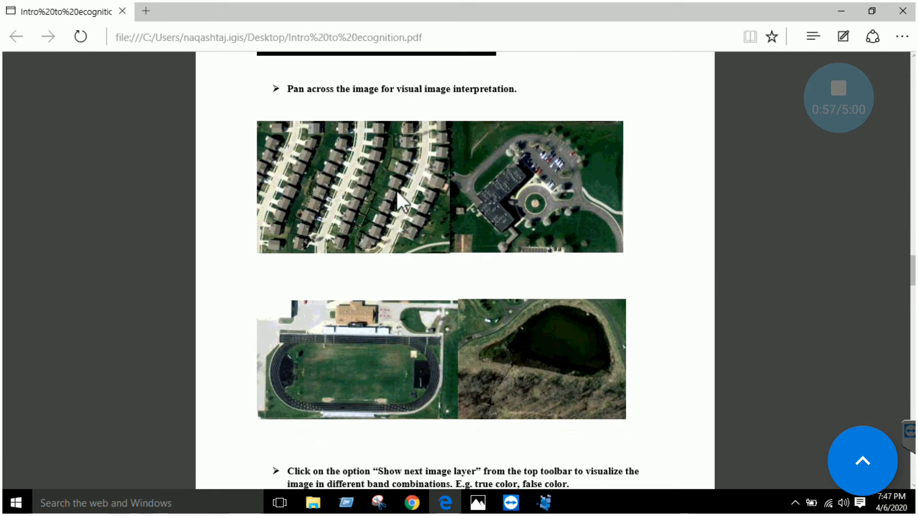
scroll(435, 221, up, 3)
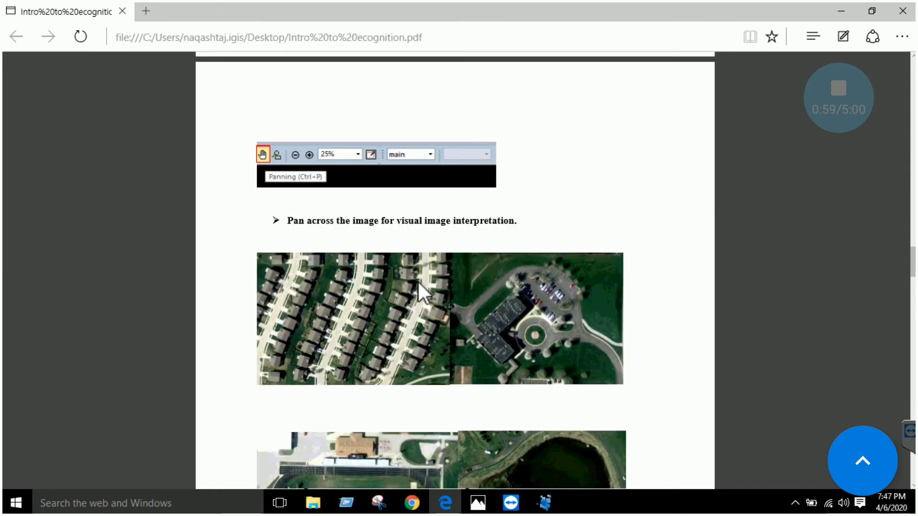
scroll(451, 296, down, 11)
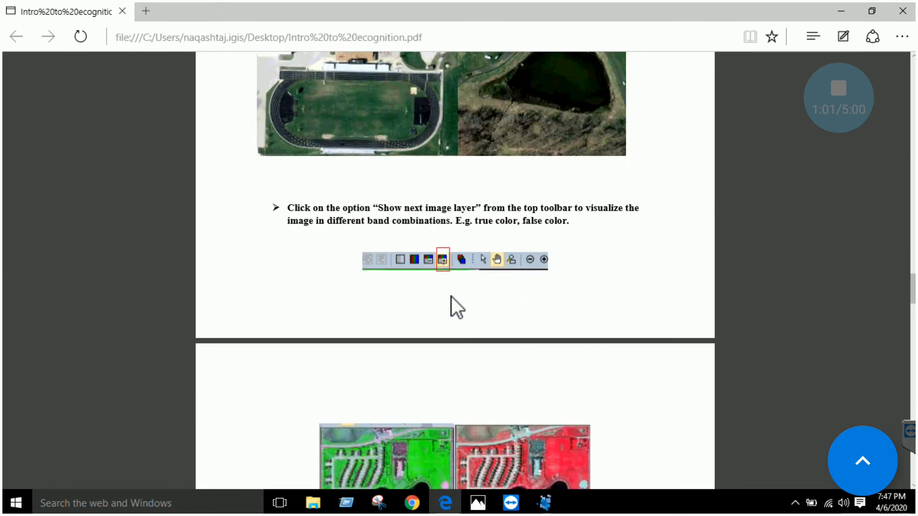
scroll(450, 292, up, 2)
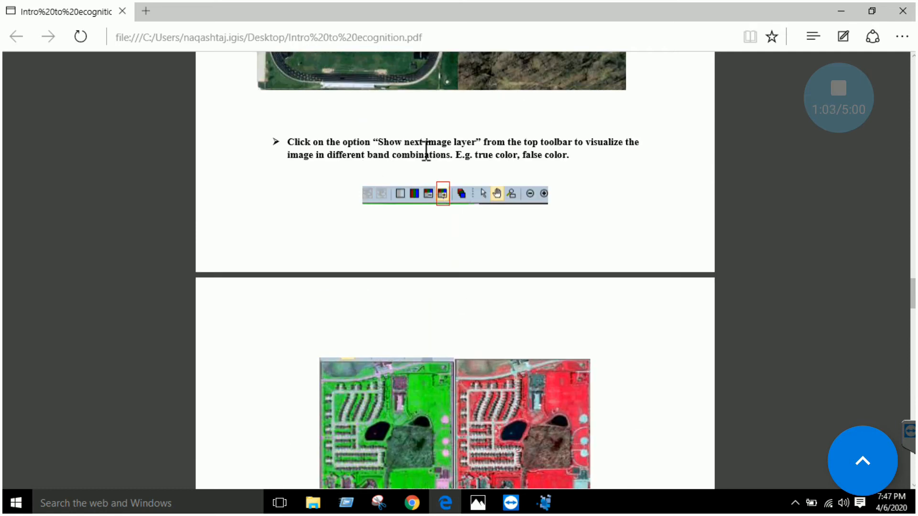
scroll(460, 243, down, 6)
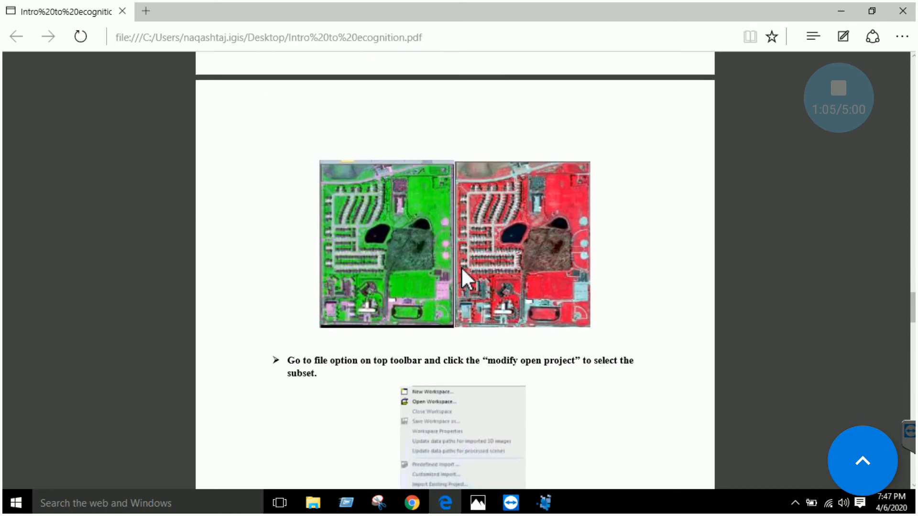
scroll(461, 265, down, 4)
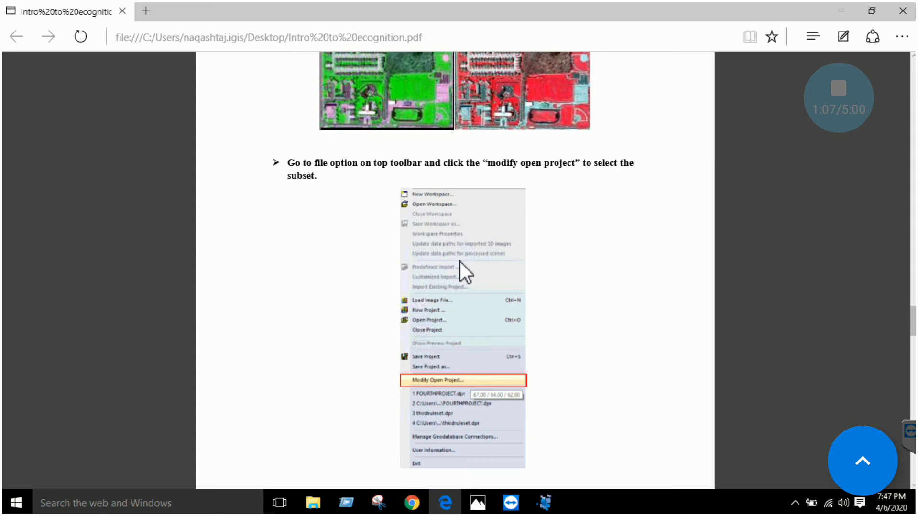
scroll(460, 259, down, 13)
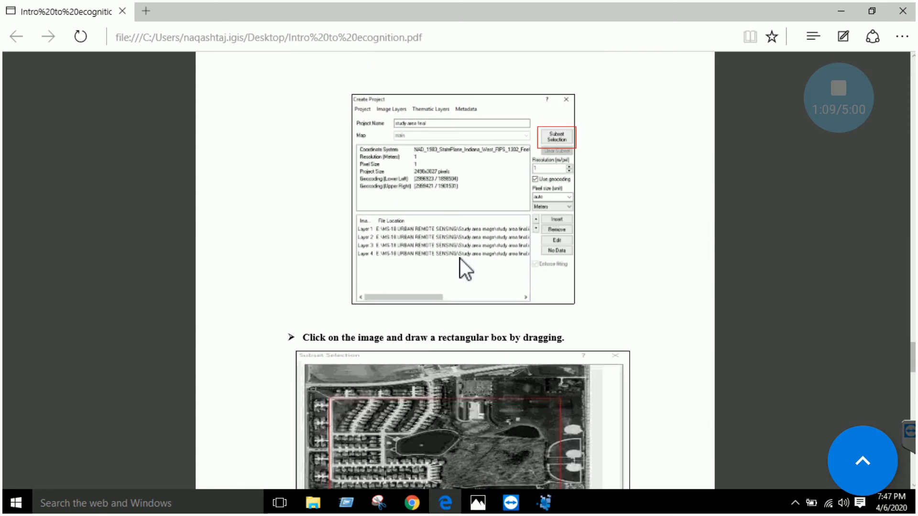
scroll(466, 226, down, 1)
scroll(464, 239, up, 7)
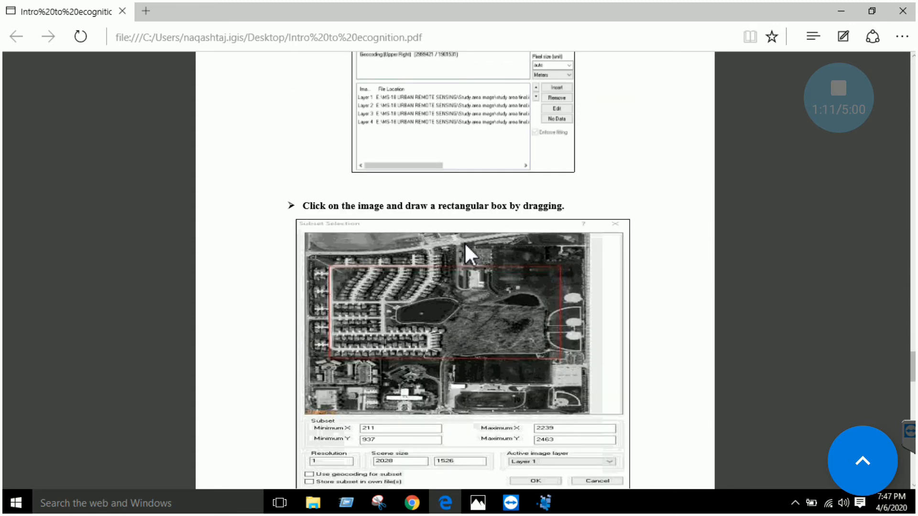
scroll(465, 258, up, 1)
scroll(559, 220, down, 2)
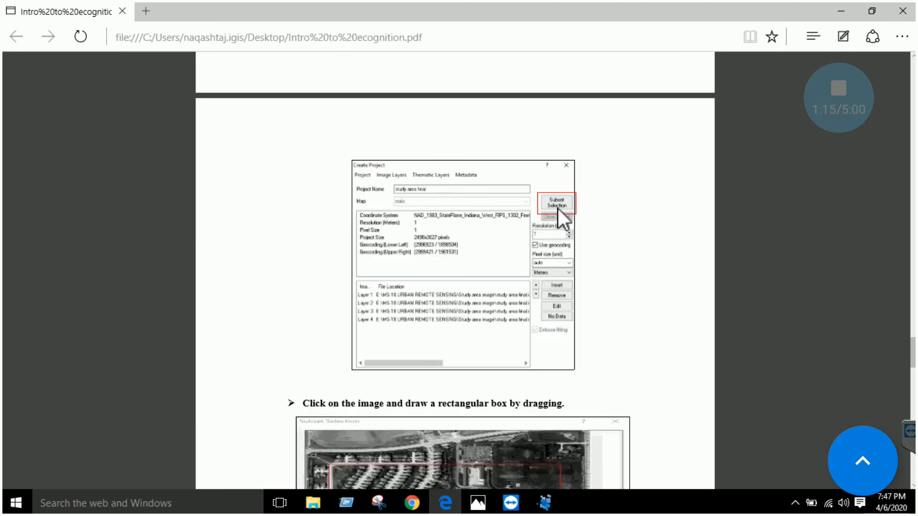
Switch to eCognition Developer and start a new project from the study area final image
click(544, 503)
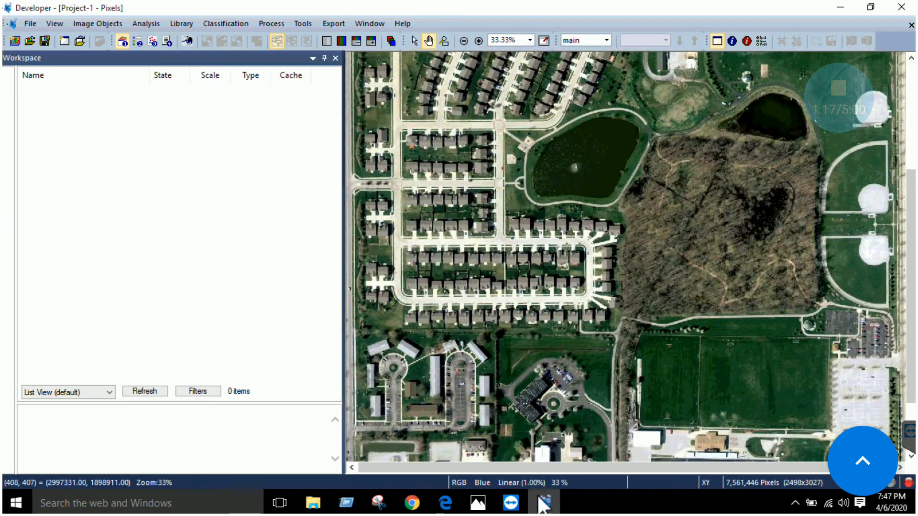
click(14, 42)
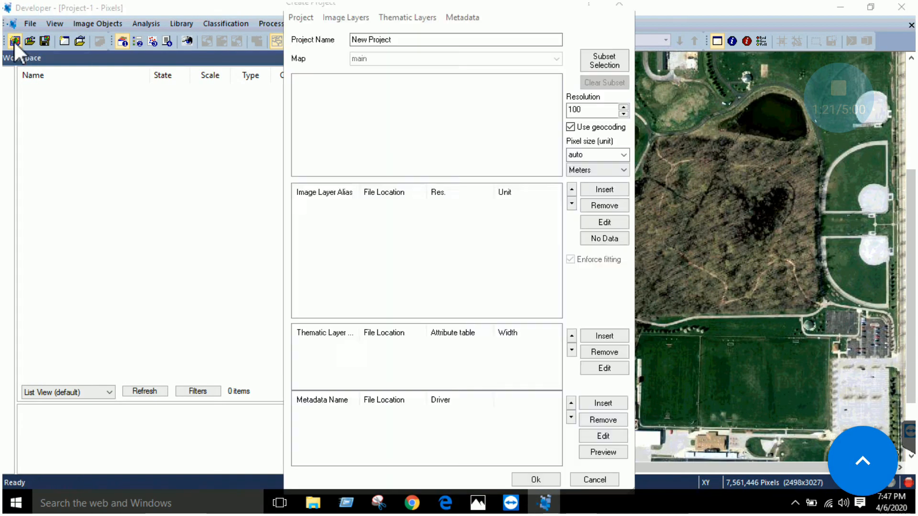
double_click(449, 219)
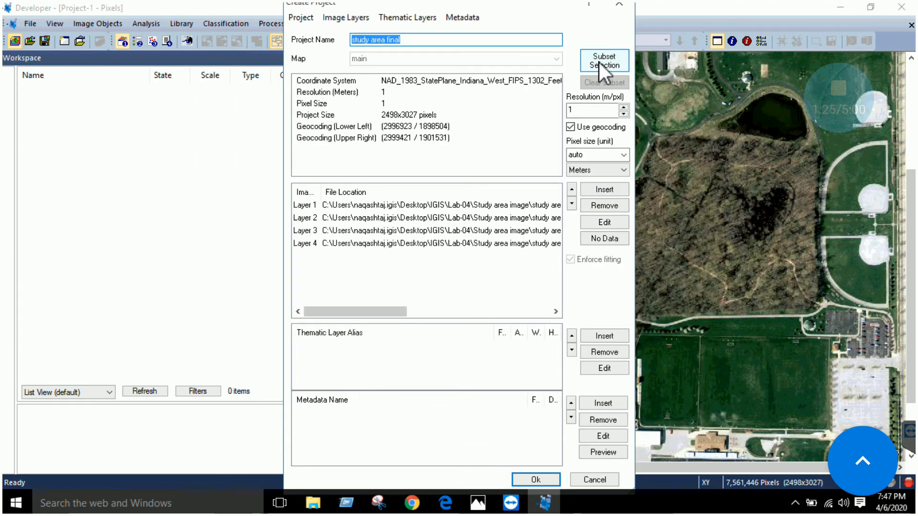
Define a subset around the housing blocks and large pond, X 198 to 1439 and Y 875 to 2159, and create the project
click(609, 62)
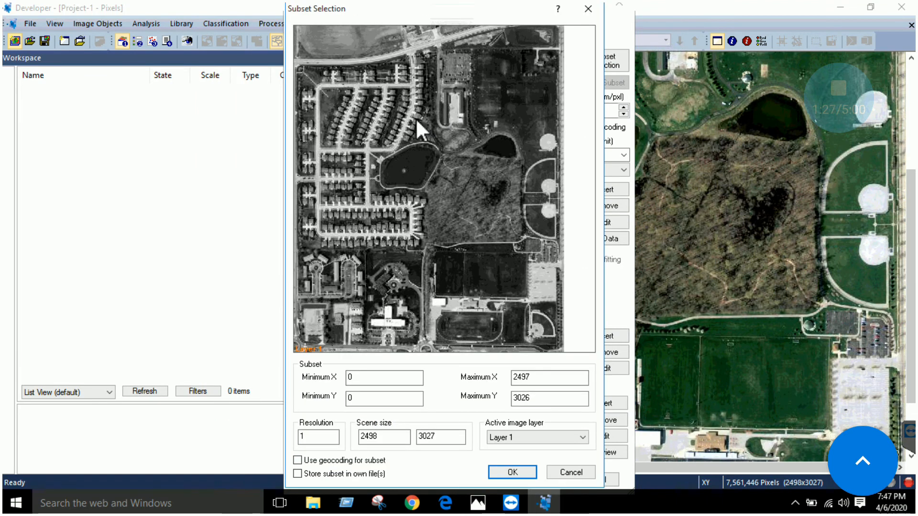
drag(381, 117, 514, 254)
drag(395, 149, 329, 151)
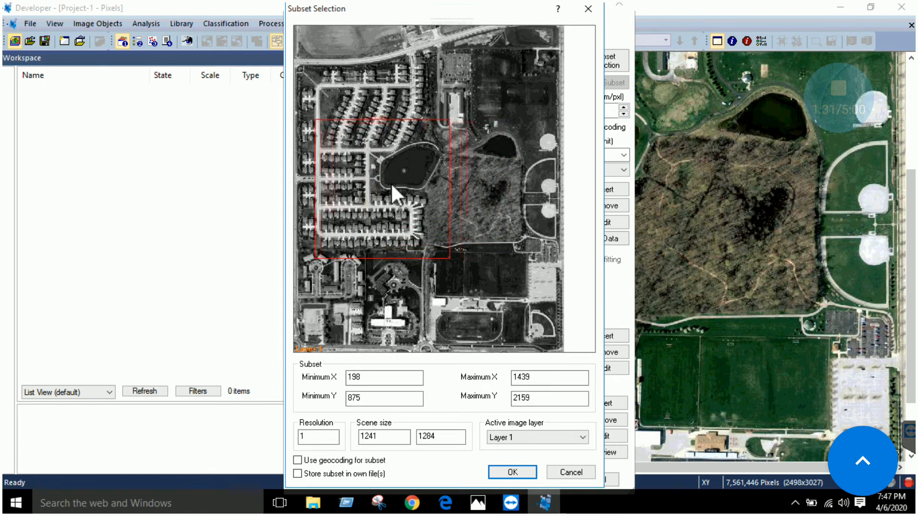
click(507, 473)
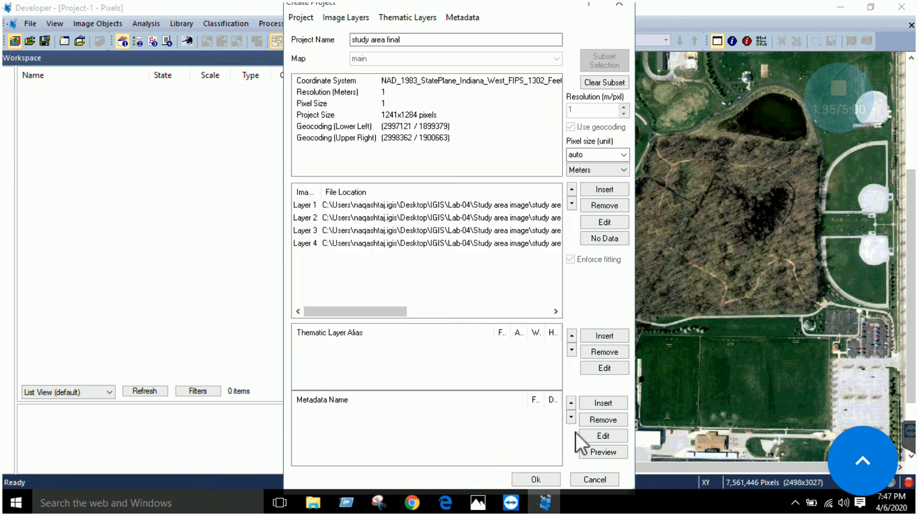
click(534, 479)
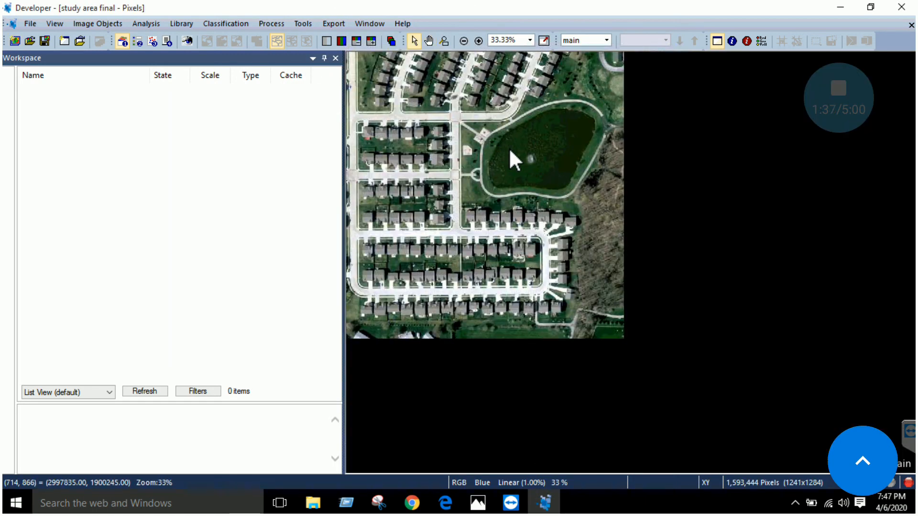
Switch to the PDF guide in Edge and read the instructions on the resulting subset, clearing it and splitting the image window
click(445, 503)
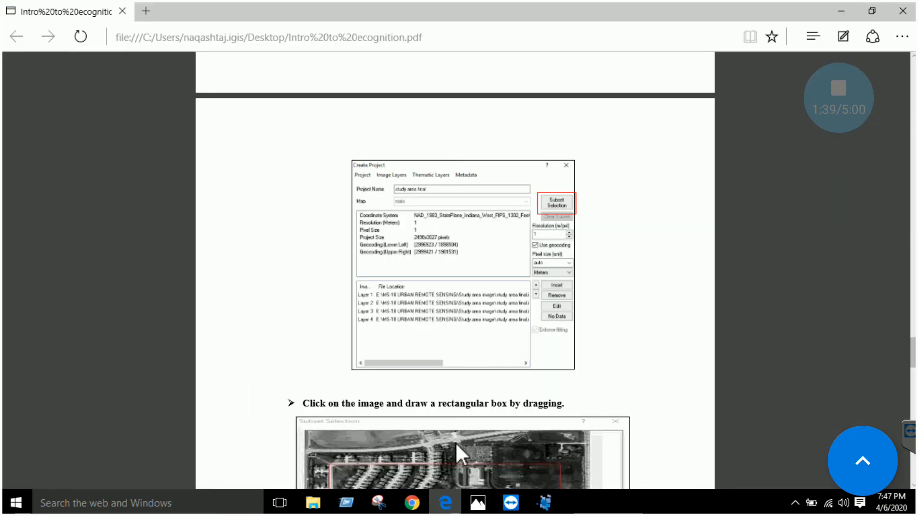
scroll(485, 351, down, 8)
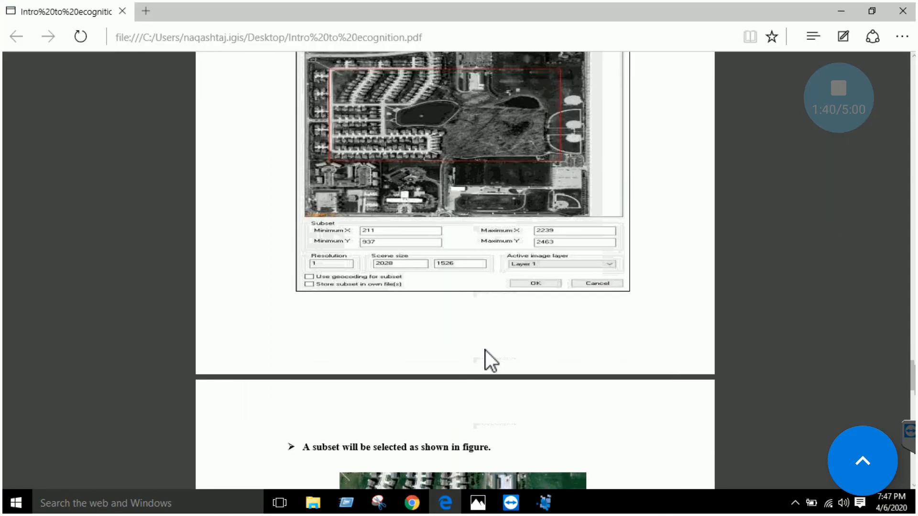
scroll(485, 349, down, 3)
scroll(486, 348, down, 2)
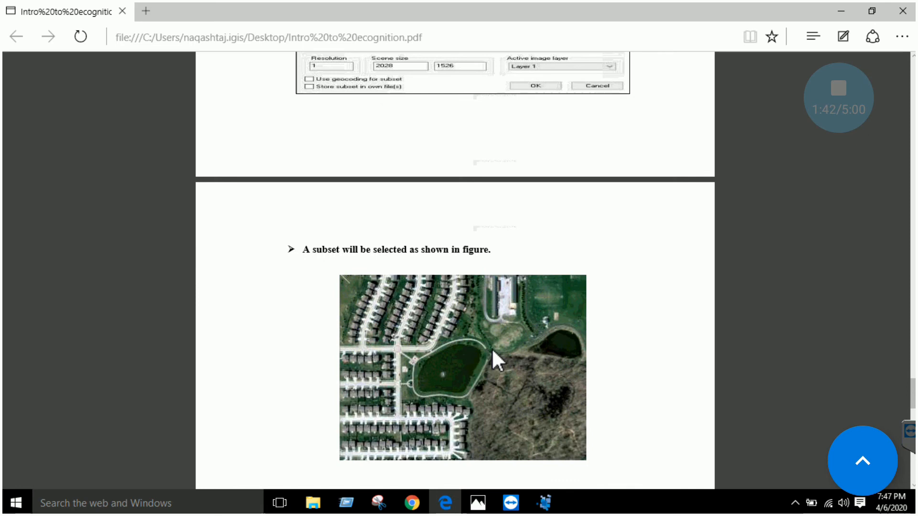
scroll(477, 348, down, 5)
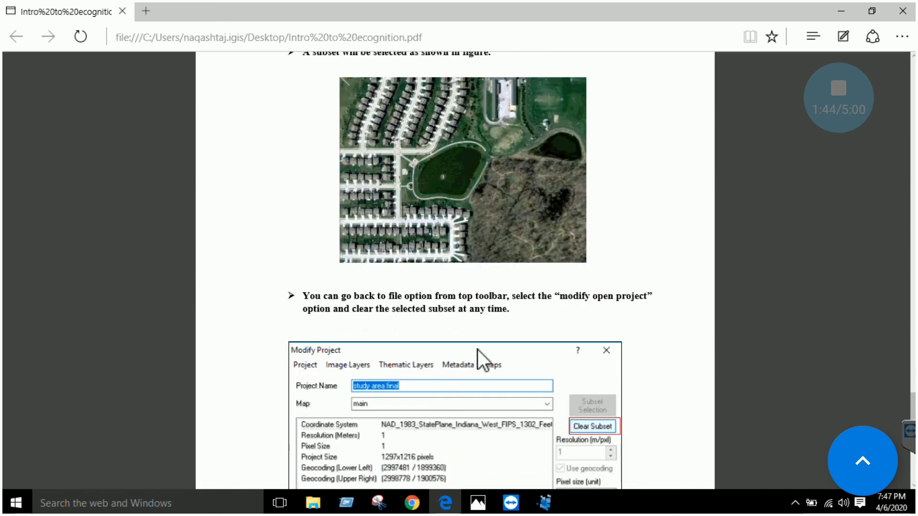
scroll(478, 349, down, 3)
scroll(507, 312, down, 12)
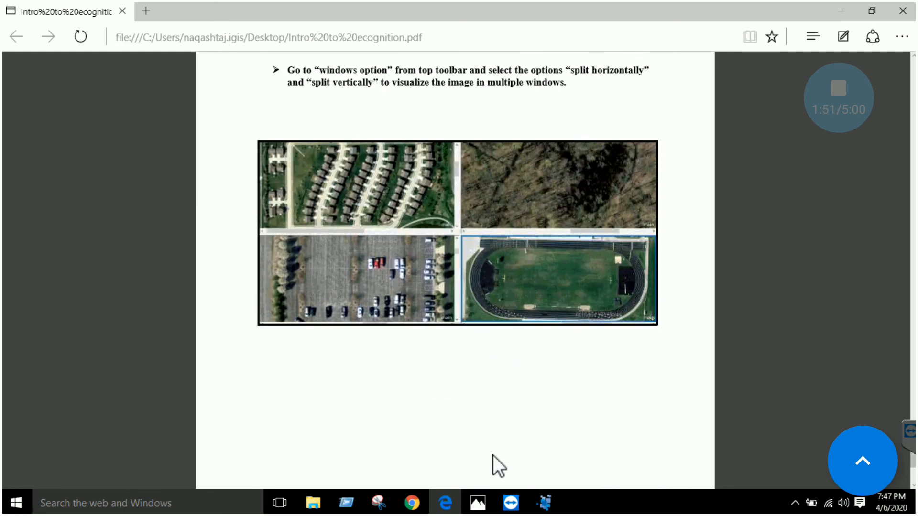
Switch back to eCognition Developer and enlarge the subset image to 50% zoom
click(544, 502)
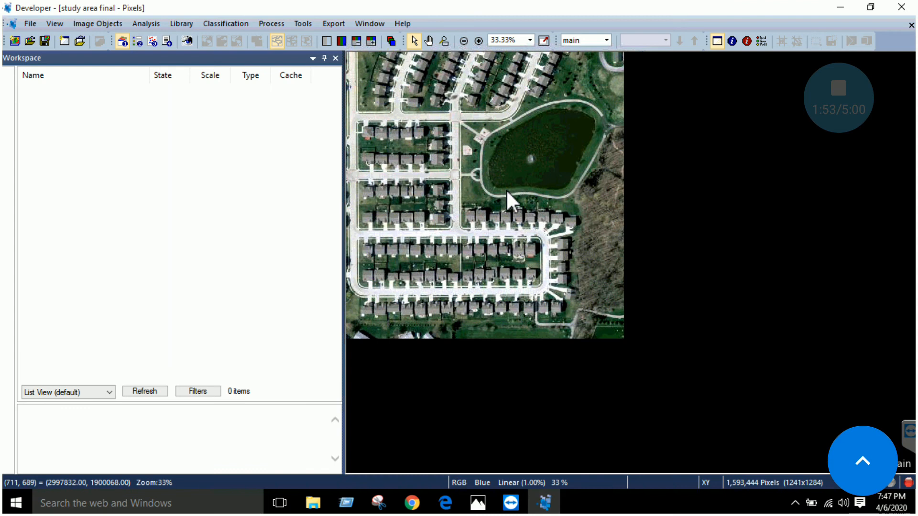
scroll(509, 217, up, 2)
scroll(510, 217, down, 1)
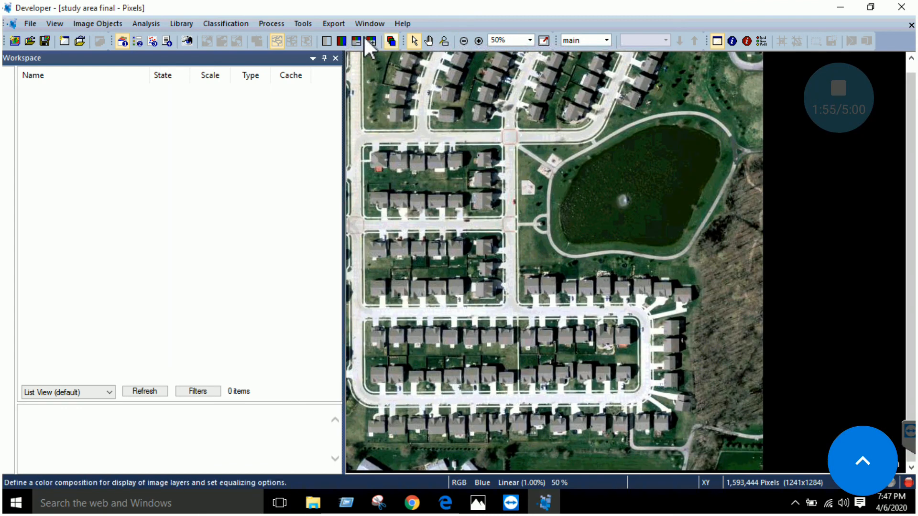
Replace the Red layer with NIR in the blue channel of the image layer mixing
click(391, 41)
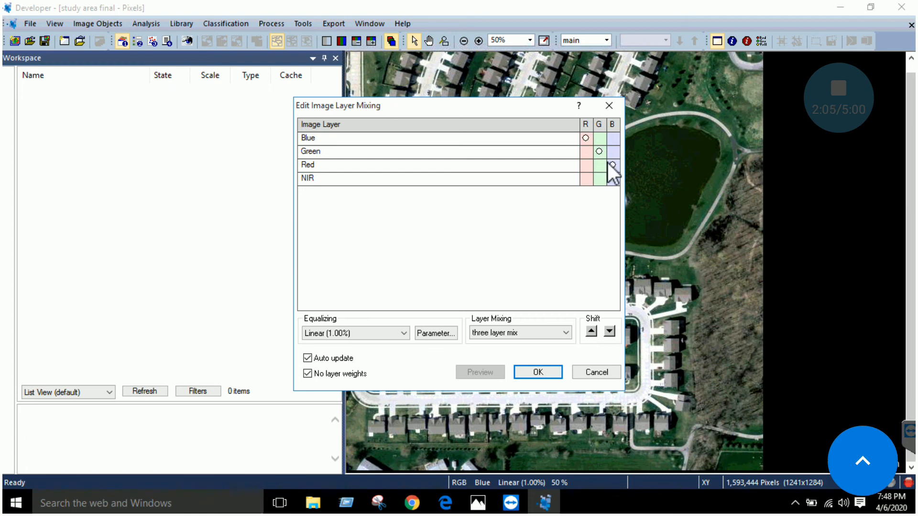
click(608, 178)
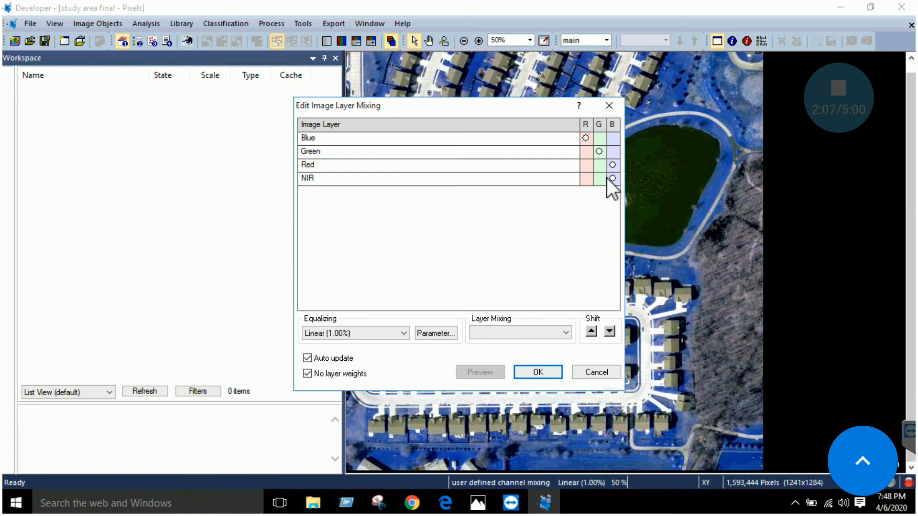
click(600, 165)
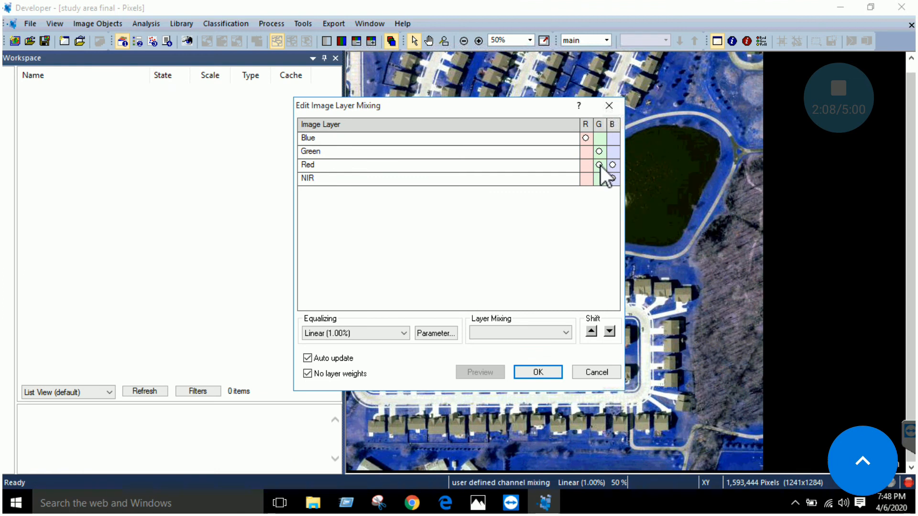
click(610, 165)
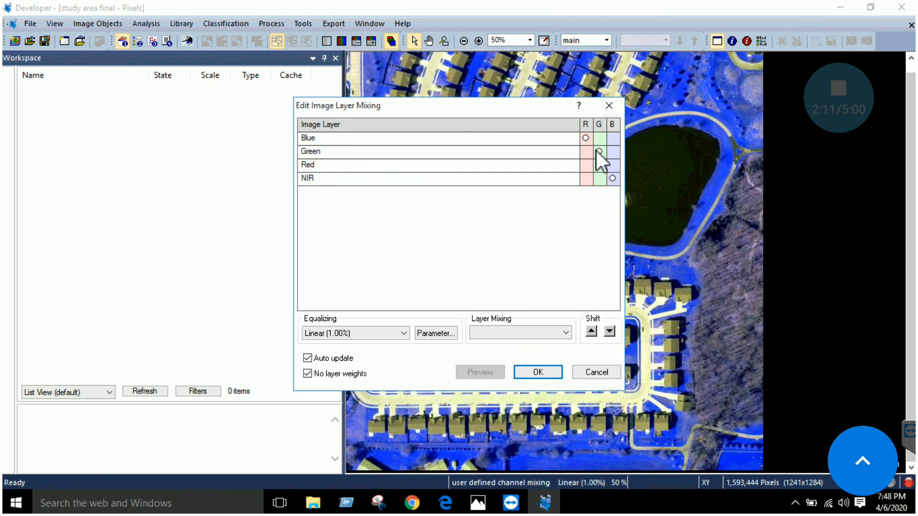
Restore the layer mixing to Blue in R, Green in G and Red in B, with the dialog moved off the image
click(597, 153)
drag(558, 109, 398, 108)
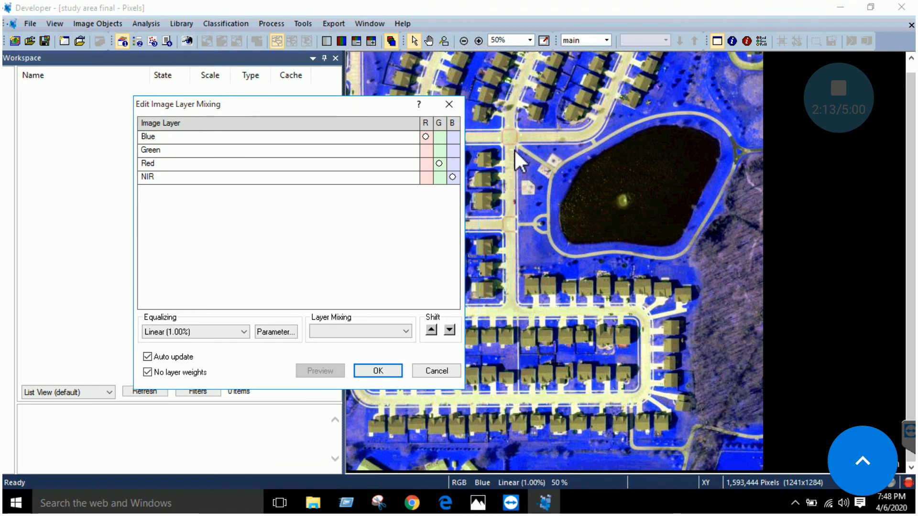
click(436, 151)
click(451, 163)
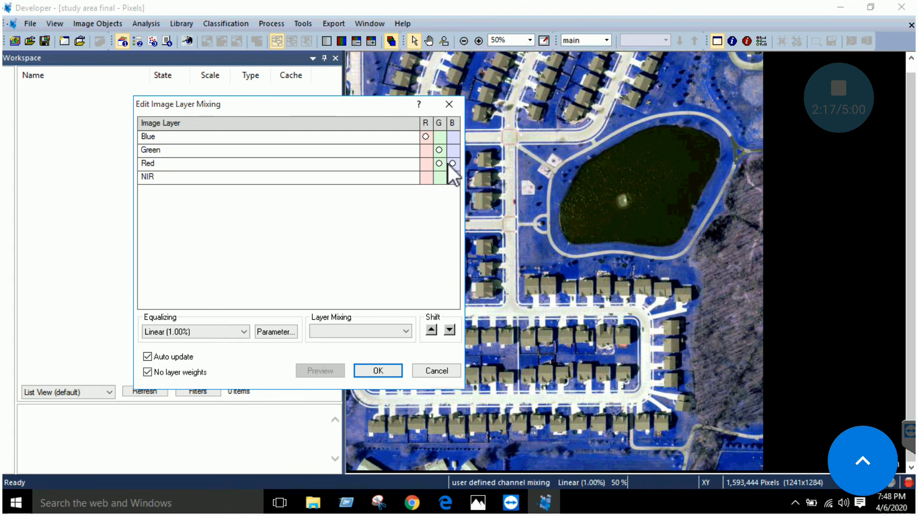
click(439, 164)
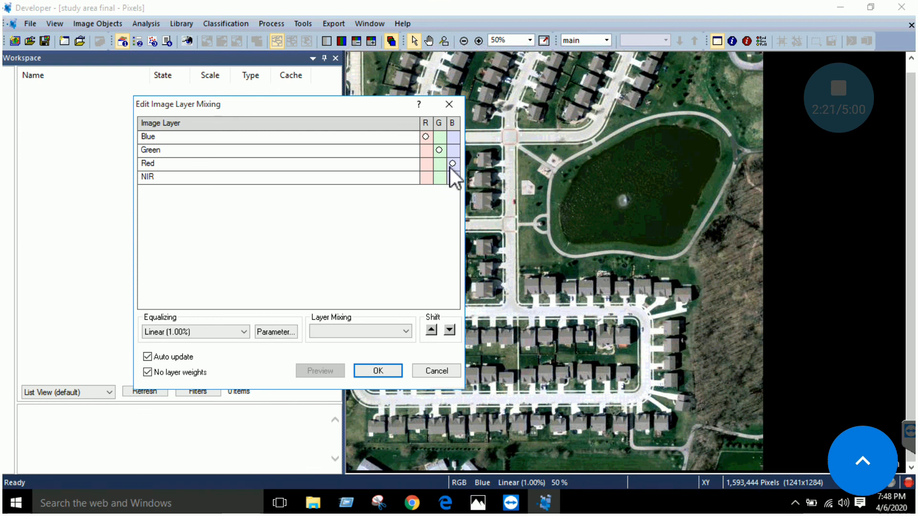
Test NIR in the green and blue channels, and apply the mixing with Blue in R, Green in G and Red in B
click(449, 168)
click(441, 176)
click(453, 178)
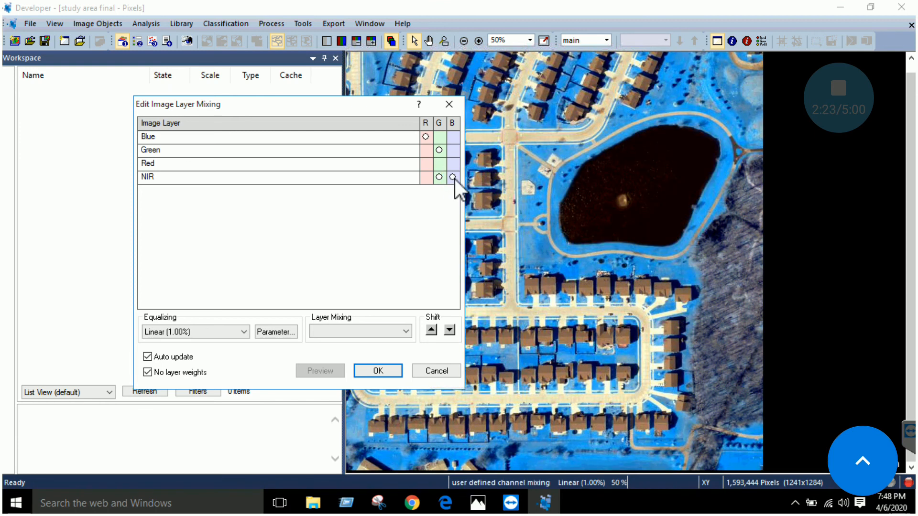
click(452, 163)
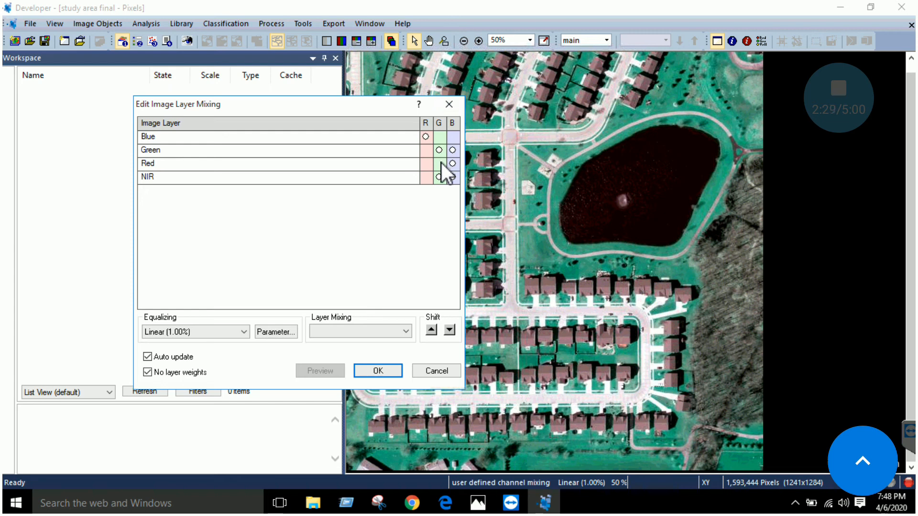
click(452, 150)
click(451, 176)
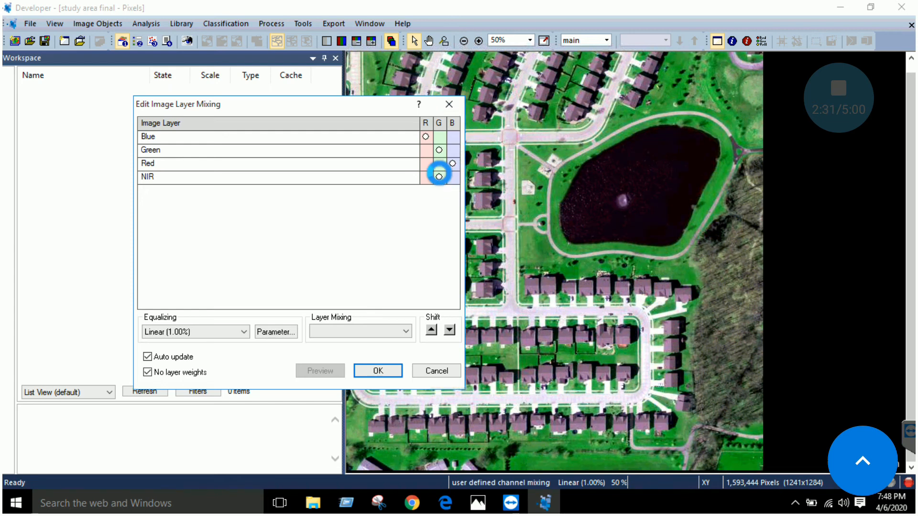
click(389, 371)
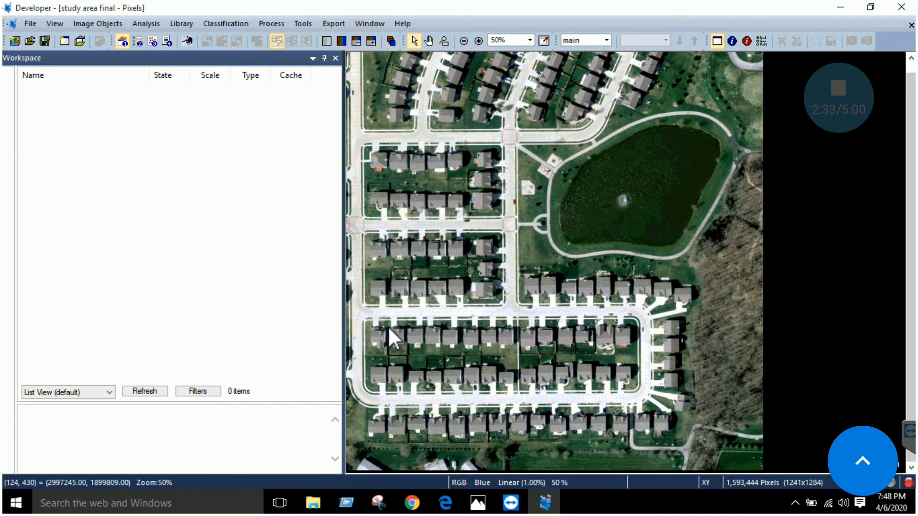
Split the image view horizontally and vertically into four windows
click(368, 25)
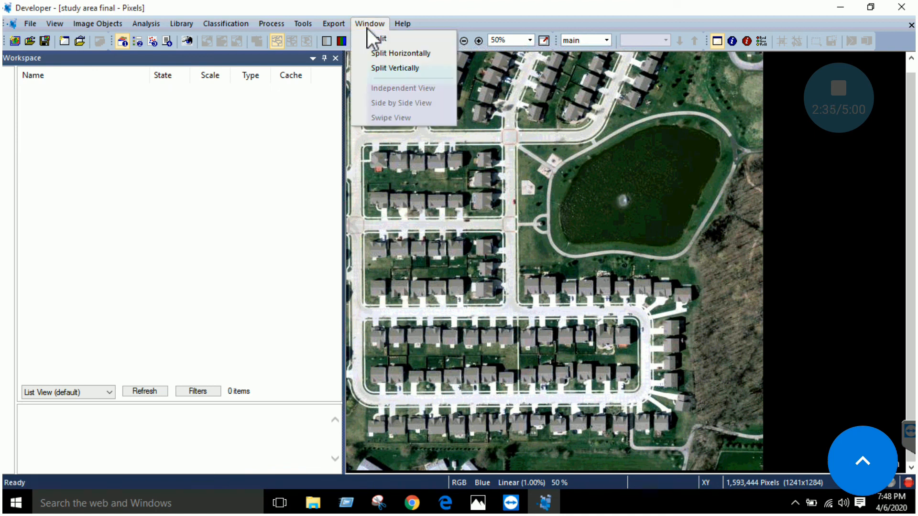
click(388, 53)
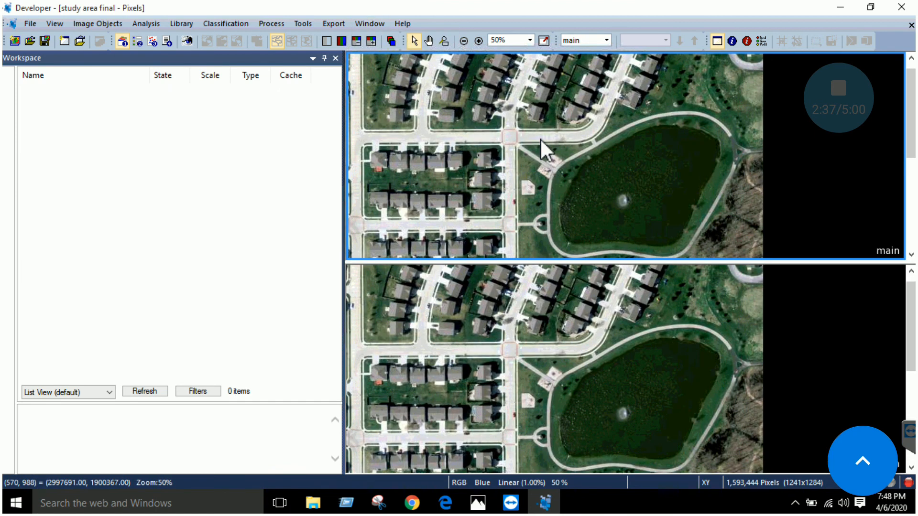
scroll(581, 191, up, 2)
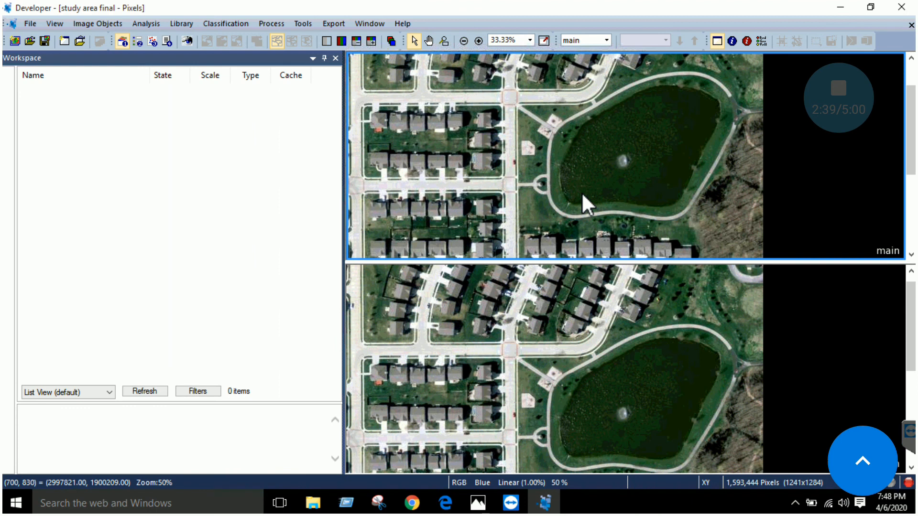
scroll(591, 290, down, 1)
scroll(591, 290, down, 1)
scroll(591, 290, up, 1)
click(382, 25)
click(388, 67)
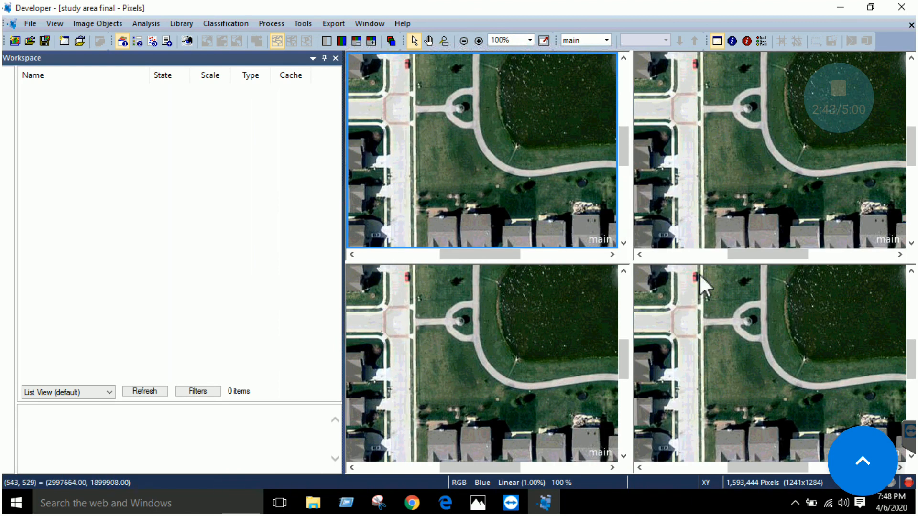
Remove the vertical and horizontal splits to return to a single image window
click(381, 25)
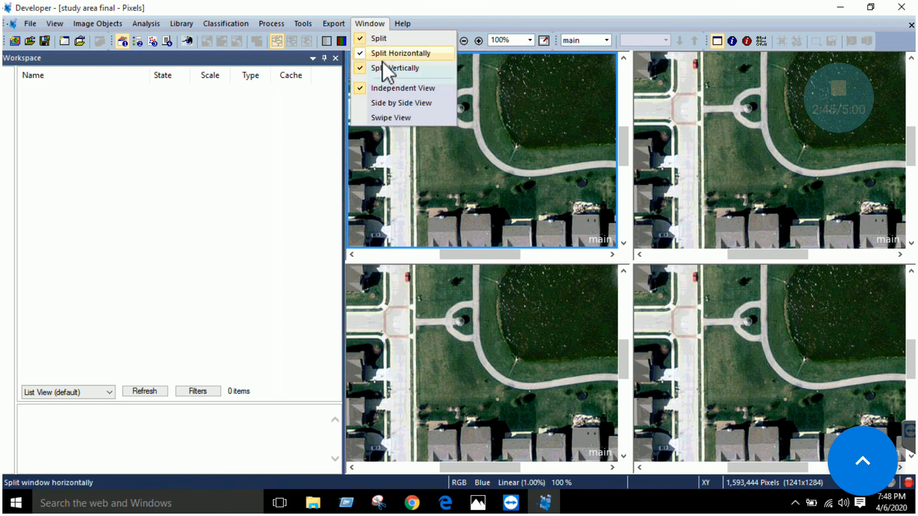
click(383, 69)
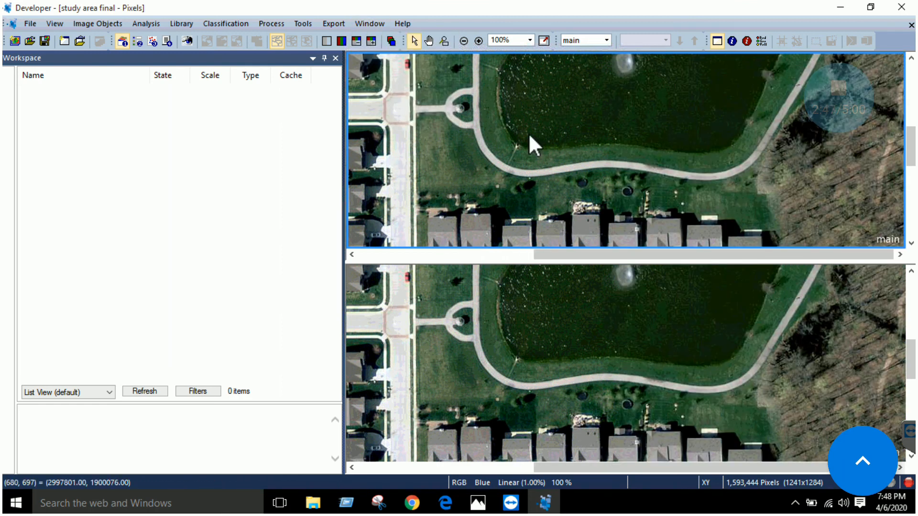
click(376, 25)
click(391, 53)
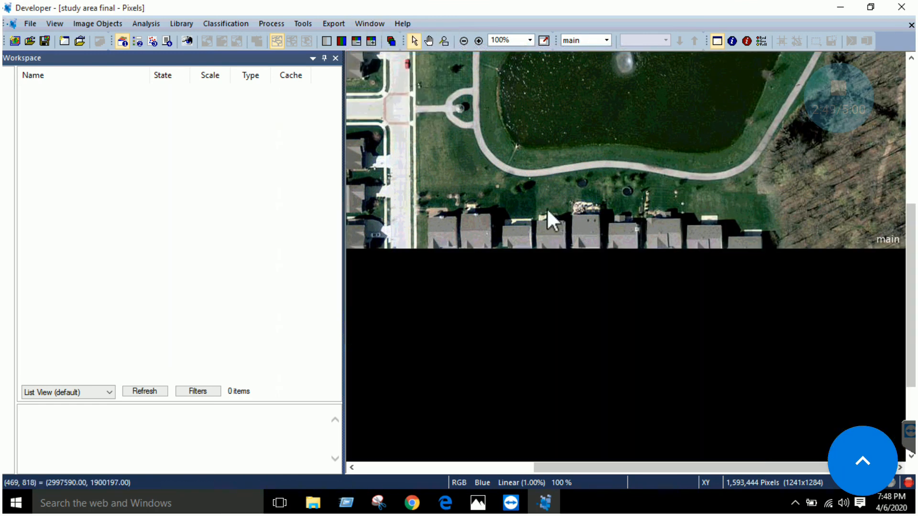
Split the single image view vertically into two windows
click(373, 25)
click(391, 68)
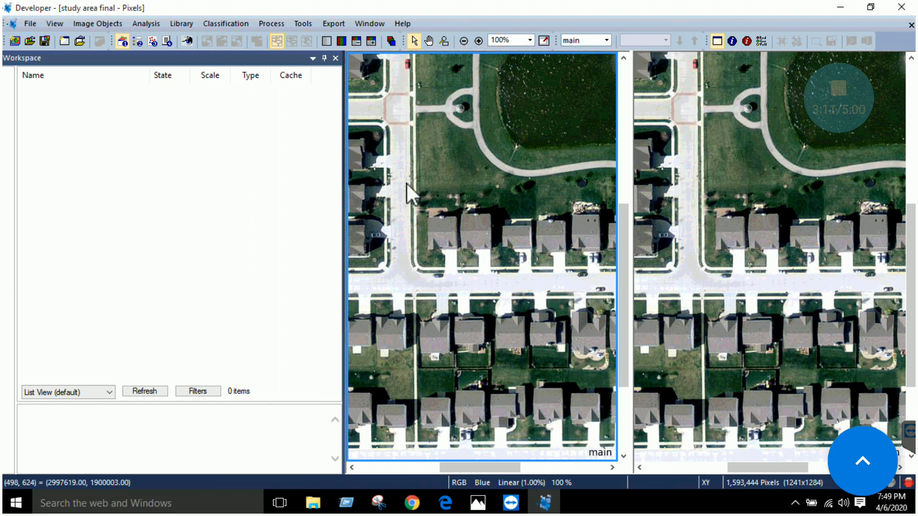
mouse_move(509, 204)
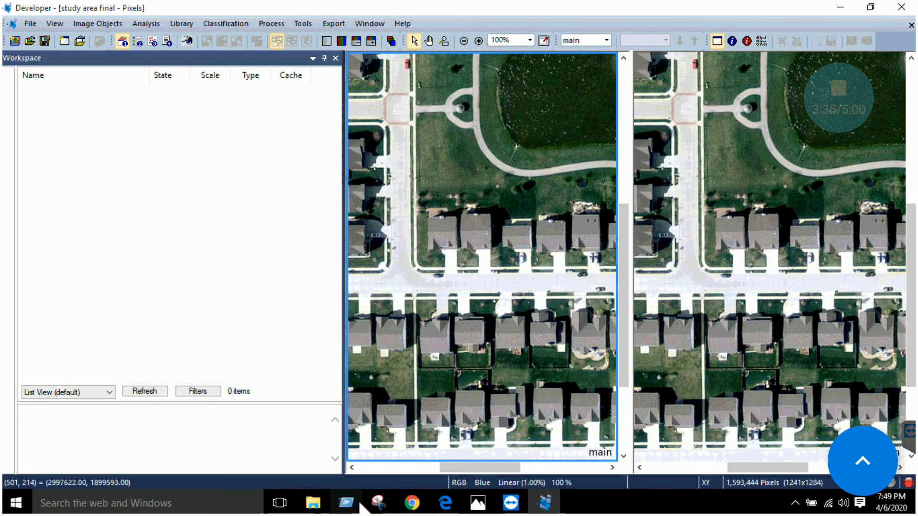
Switch to the eCognition Trimble Geospatial page in Chrome
click(405, 437)
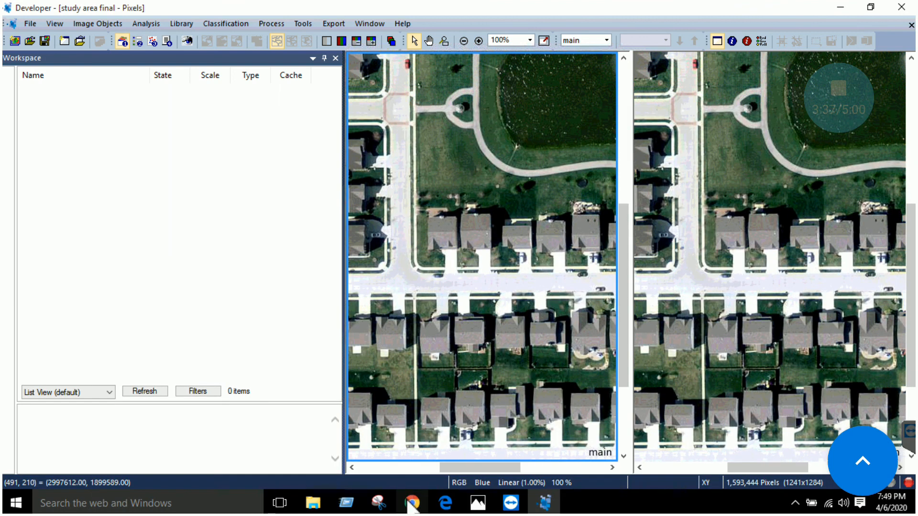
mouse_move(409, 501)
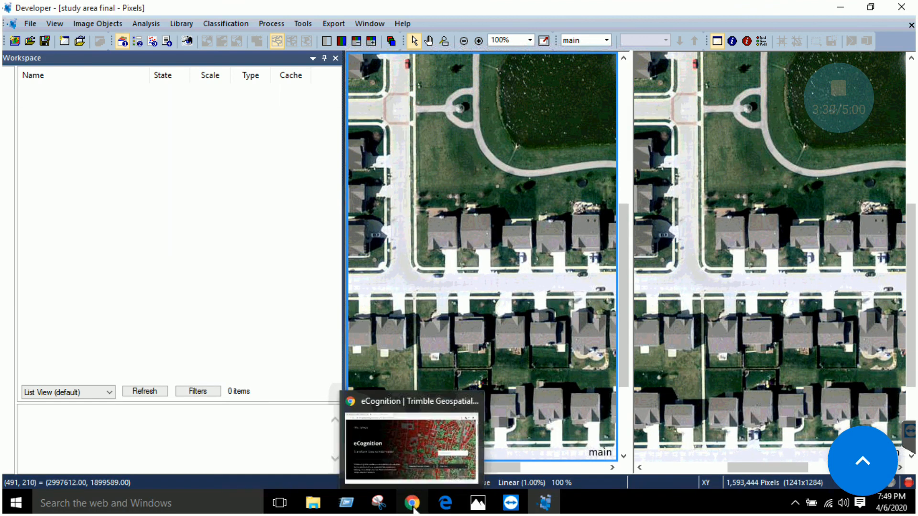